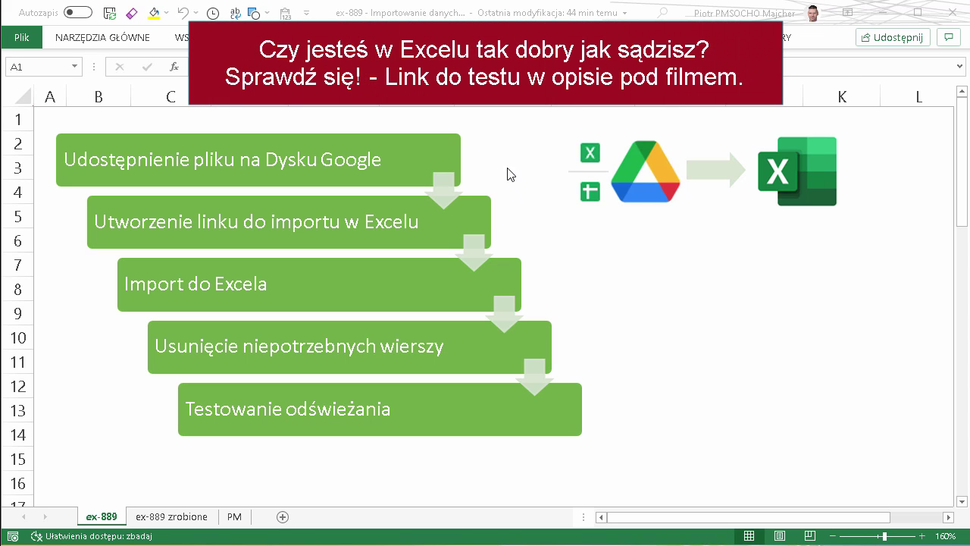
- Look over the PM sheet, then return to the ex-889 sheet
drag(484, 163, 643, 238)
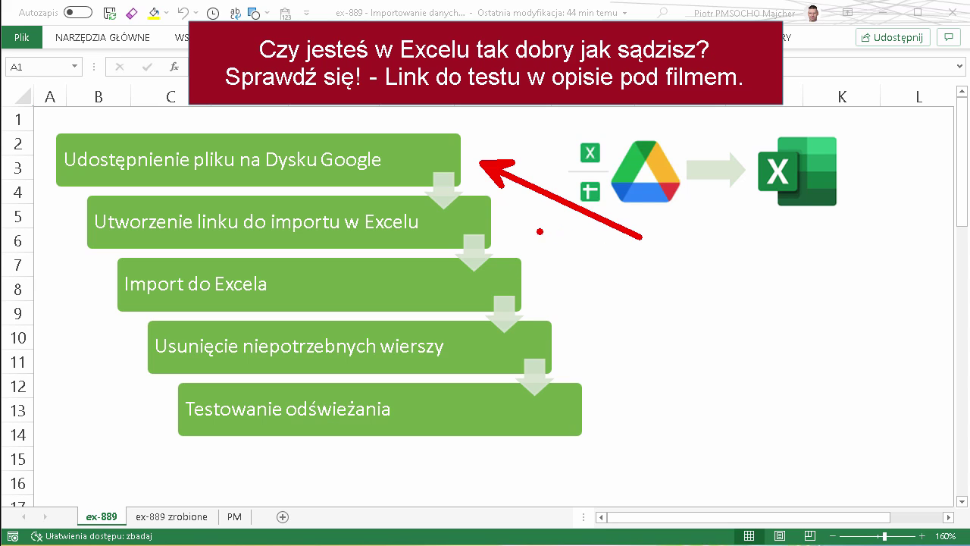
drag(540, 231, 677, 251)
drag(544, 283, 676, 250)
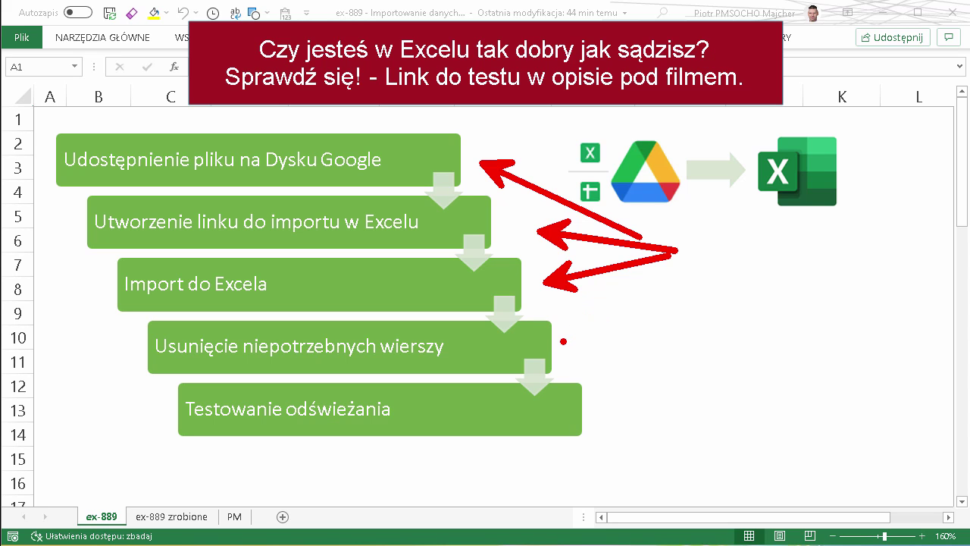
mouse_move(563, 338)
mouse_down()
mouse_move(664, 279)
mouse_move(674, 257)
mouse_up()
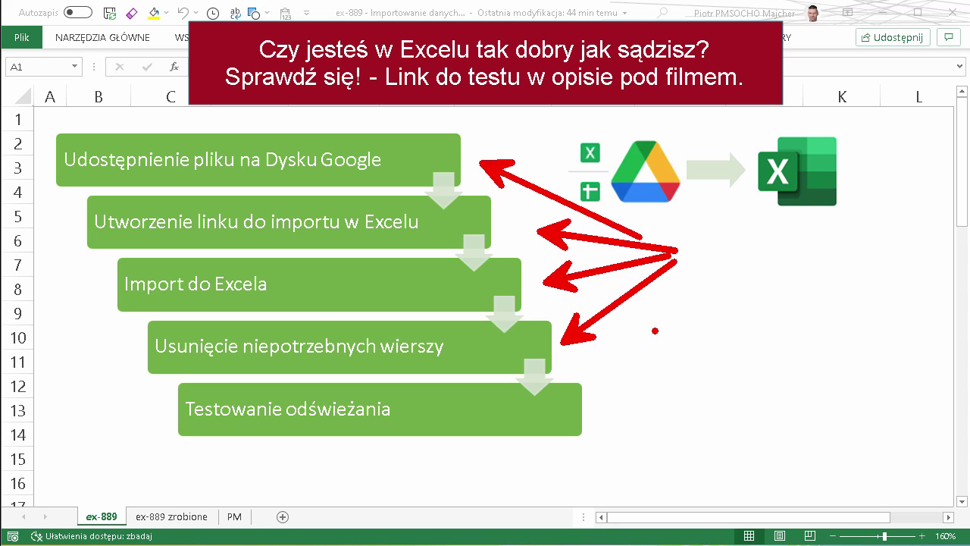
drag(586, 408, 671, 272)
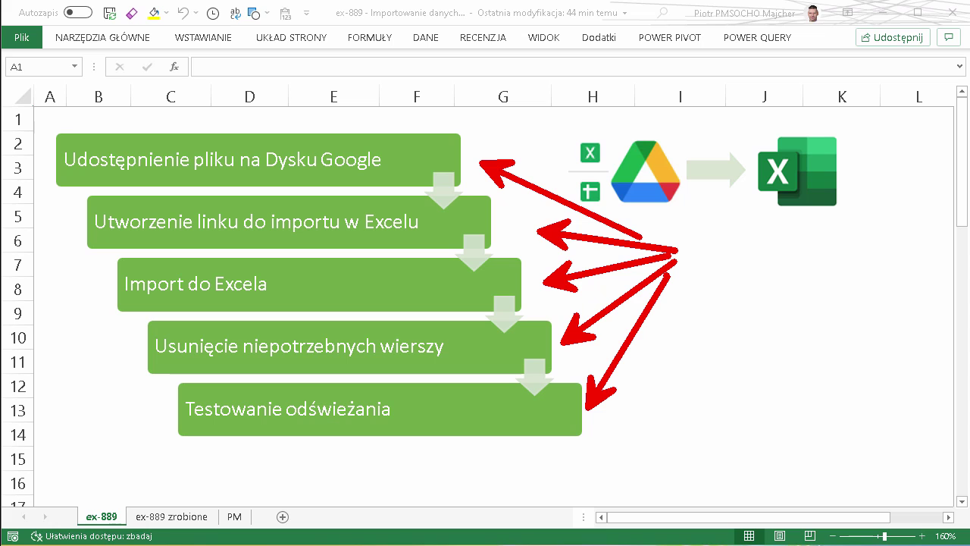
key(Escape)
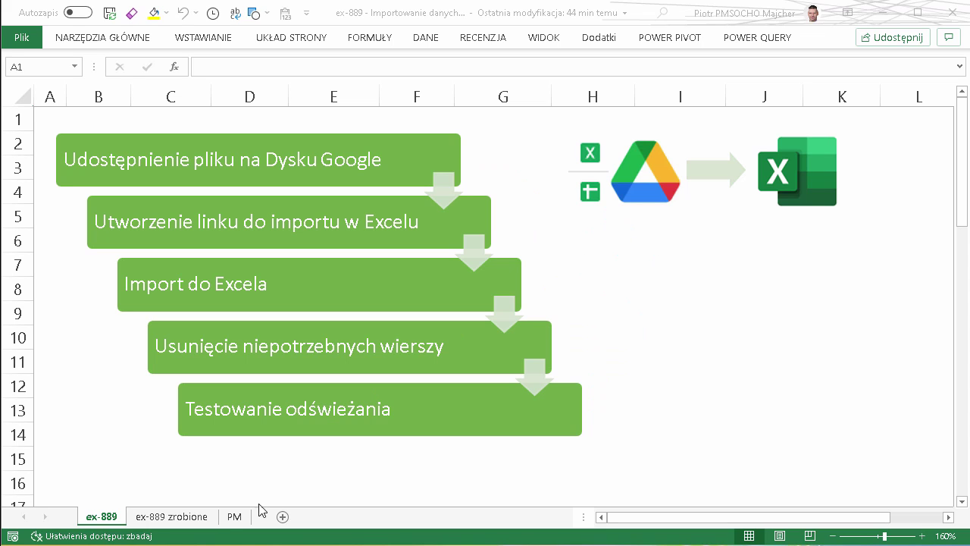
click(234, 518)
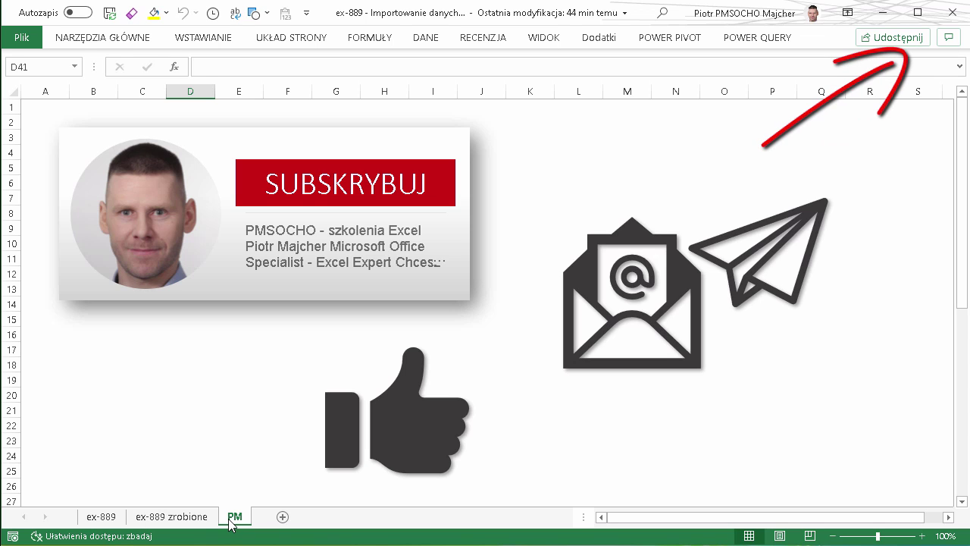
click(102, 516)
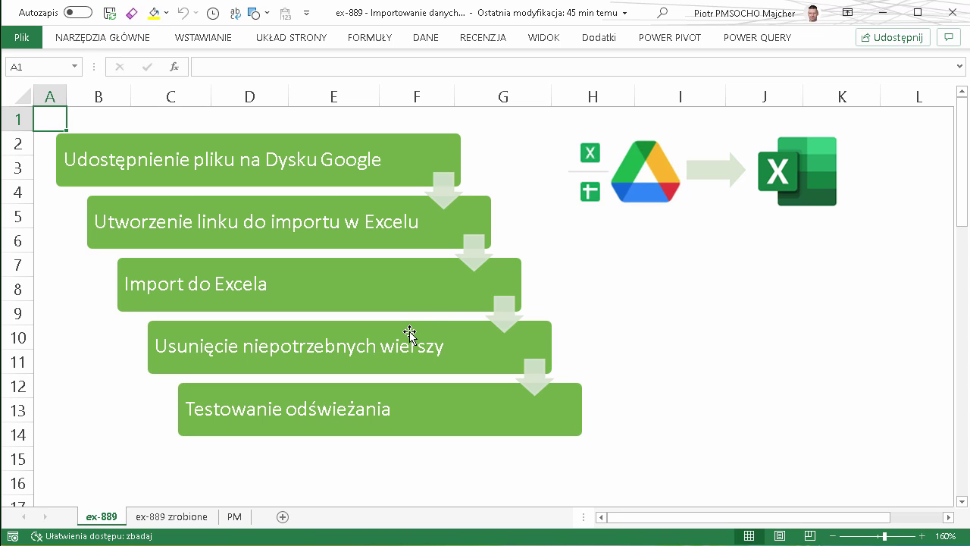
mouse_move(318, 542)
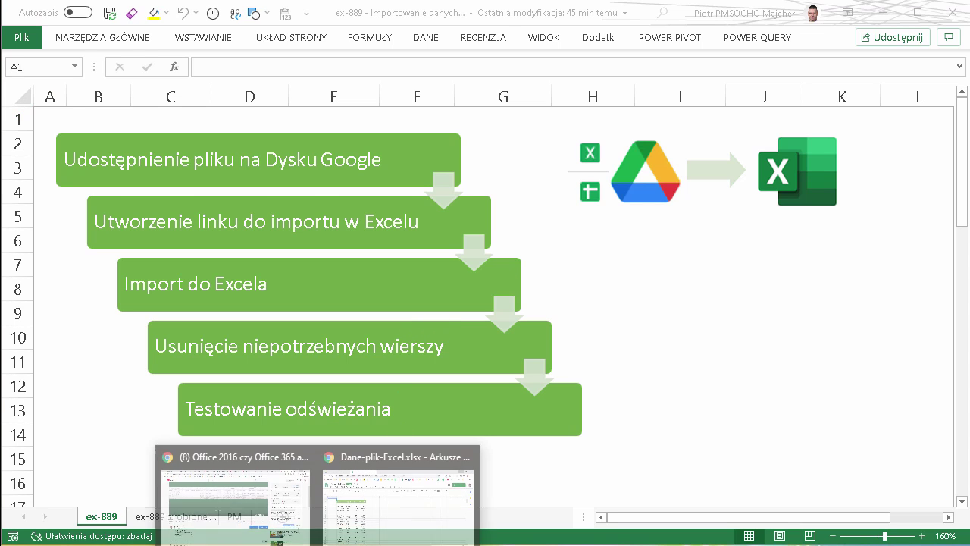
- Close the Dane-plik-Excel spreadsheet and open sharing settings for Dane-plik-Excel.xlsx in Drive
click(381, 493)
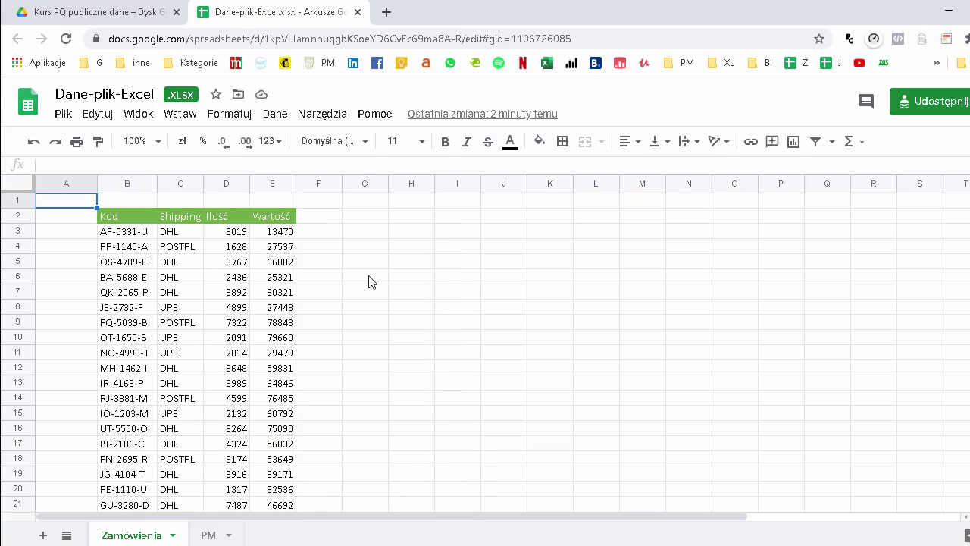
middle_click(307, 17)
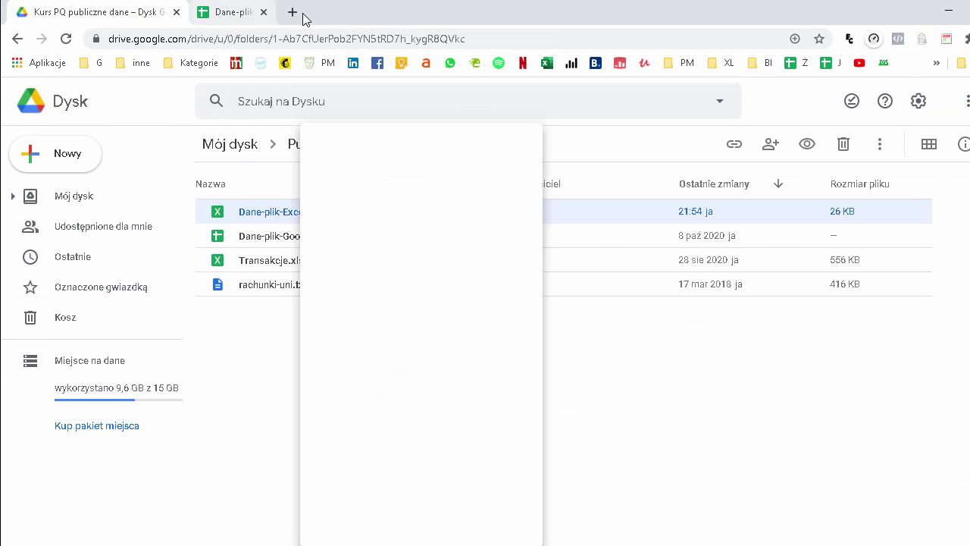
right_click(294, 217)
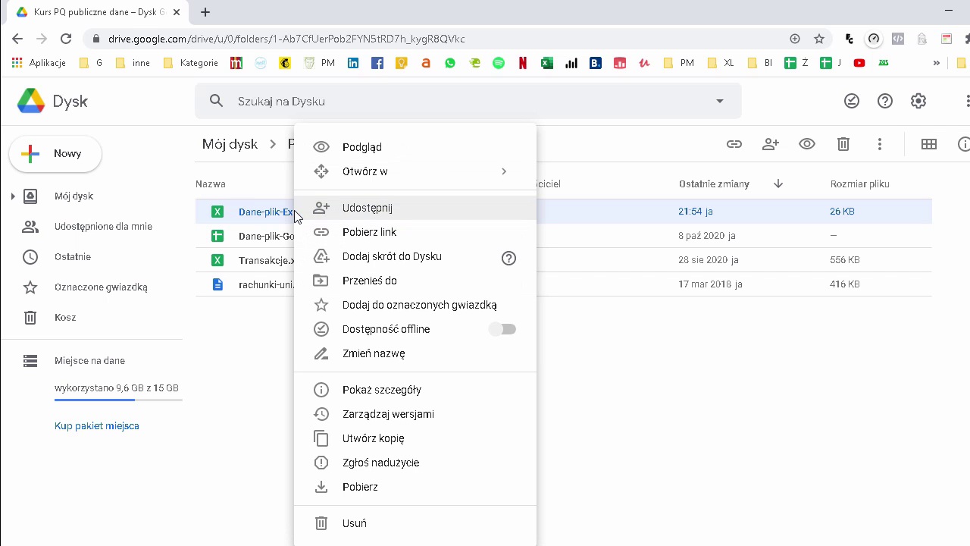
click(386, 241)
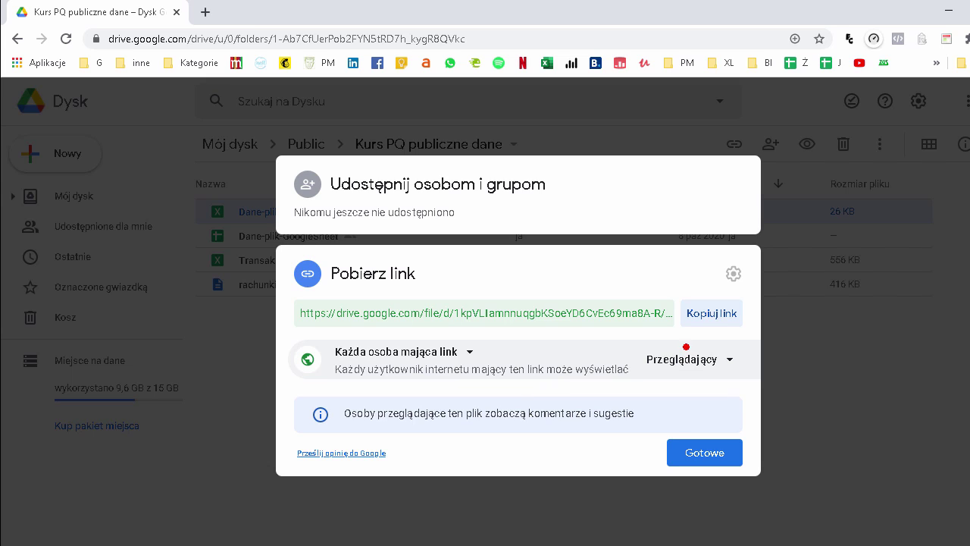
- Copy the file's anyone-with-the-link viewer link and close the sharing dialog with Gotowe
mouse_move(686, 339)
mouse_down()
mouse_move(655, 345)
mouse_move(676, 338)
mouse_up()
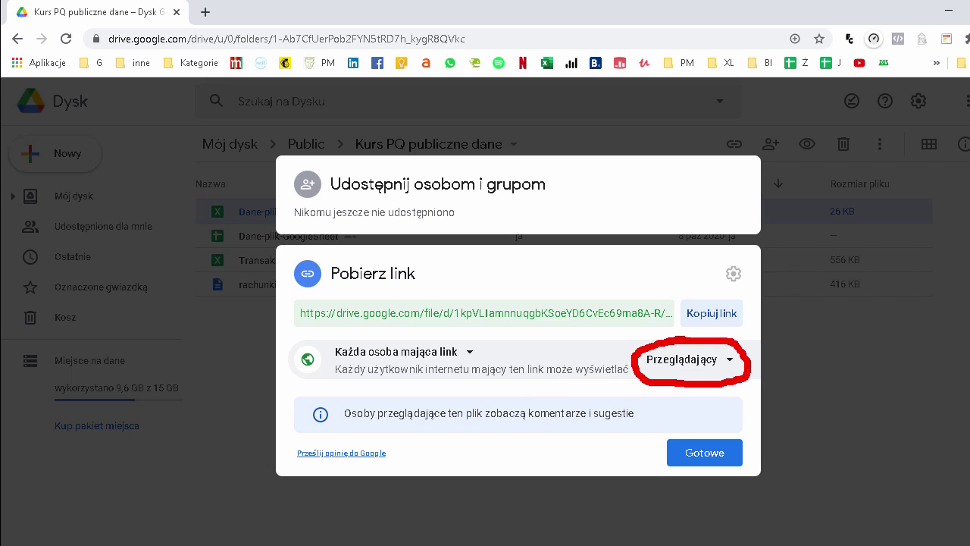
key(e)
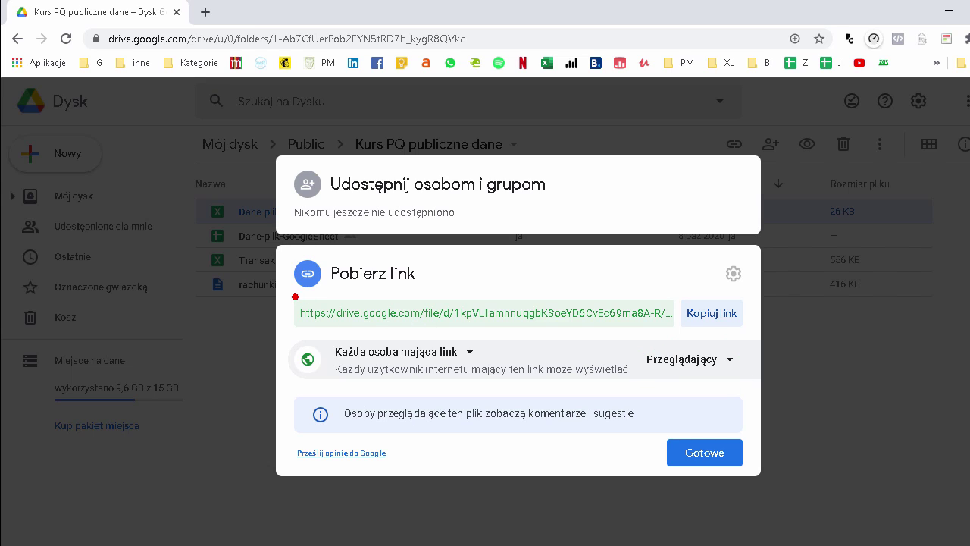
drag(296, 295, 673, 335)
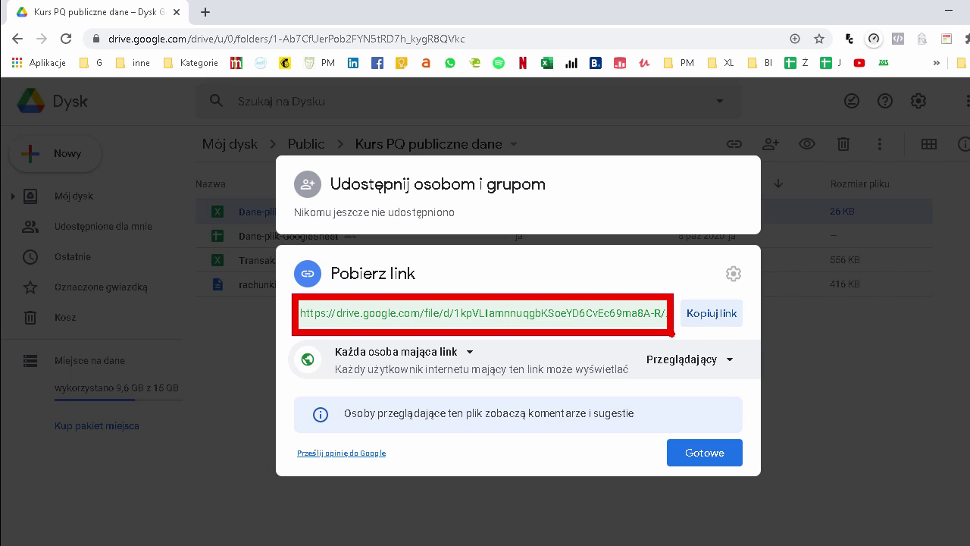
click(725, 317)
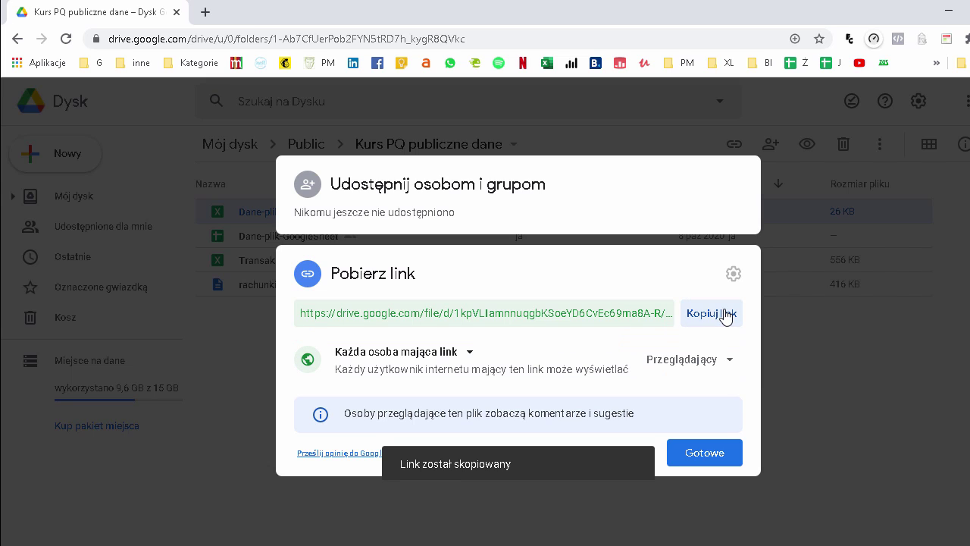
click(716, 458)
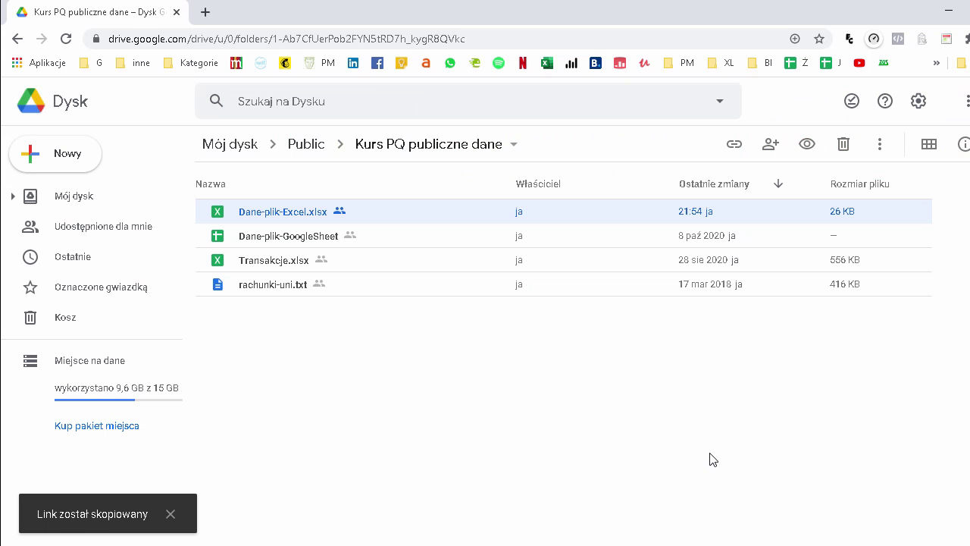
- Back in Excel, paste the Drive sharing link into B19
click(952, 10)
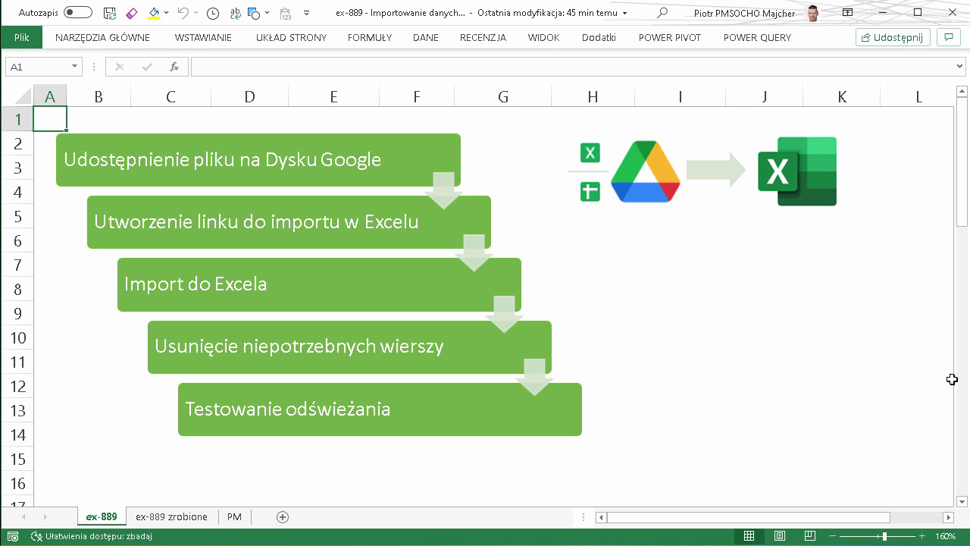
click(962, 403)
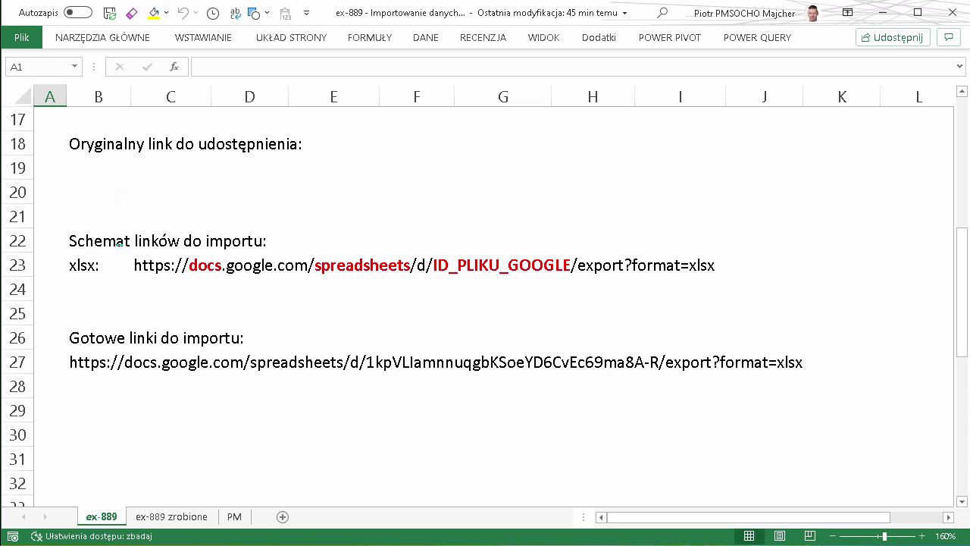
drag(117, 243, 509, 279)
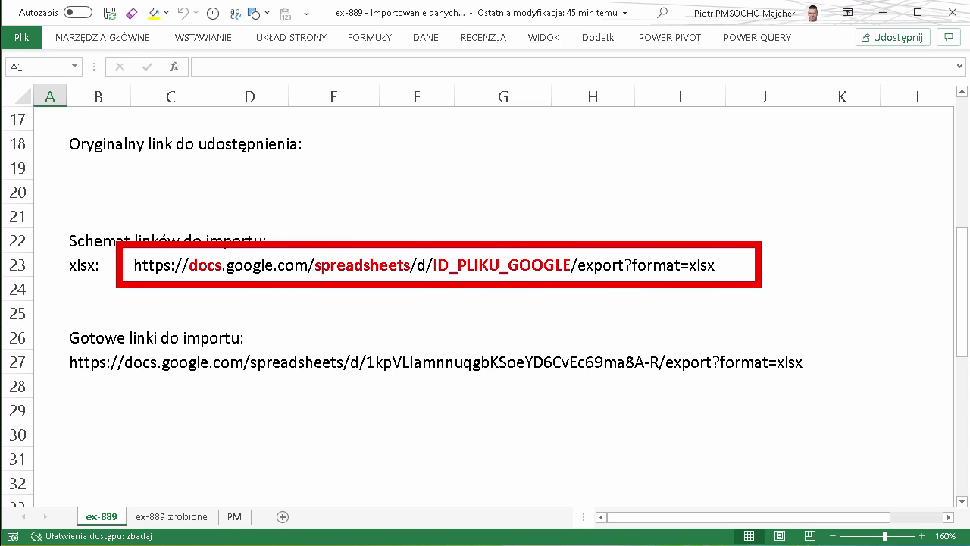
click(90, 168)
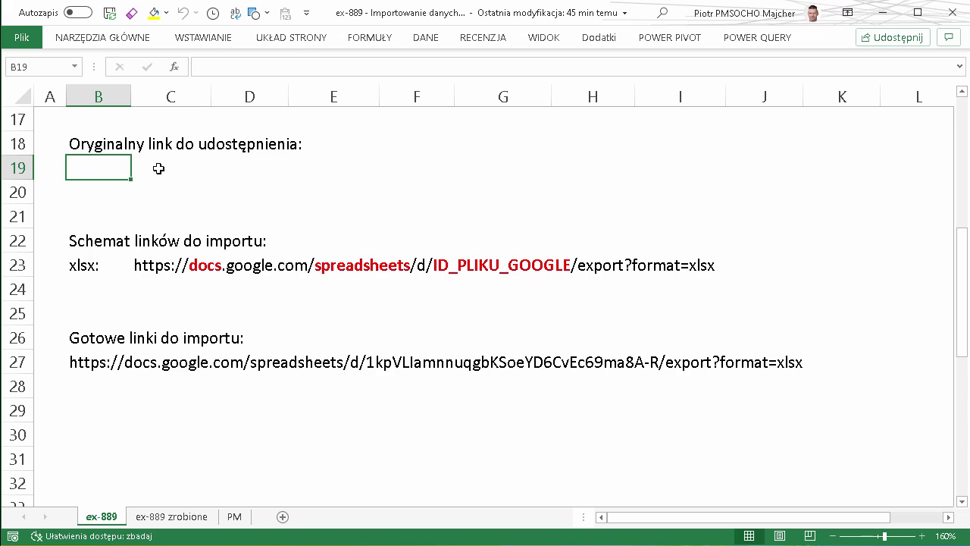
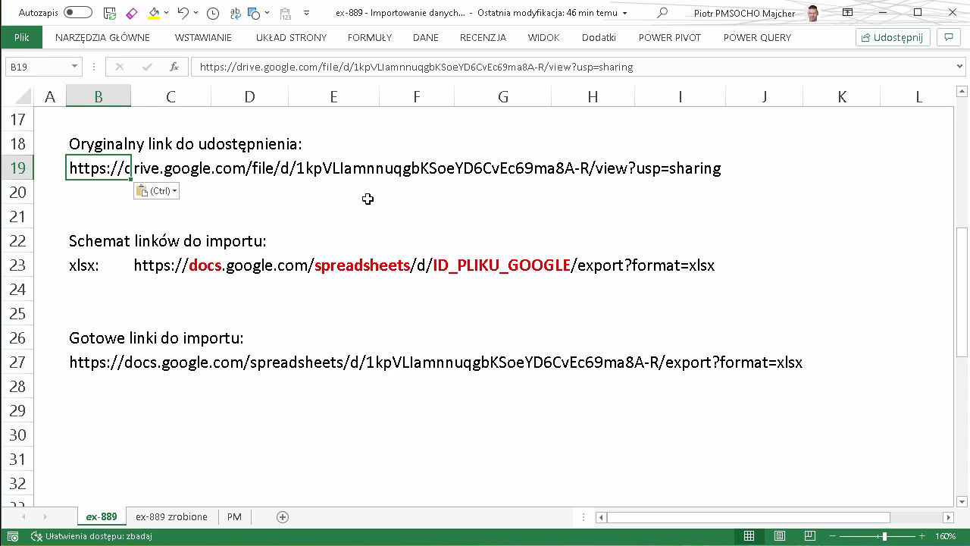
- Select empty cell E21 and review the link notes around the pasted link
click(335, 209)
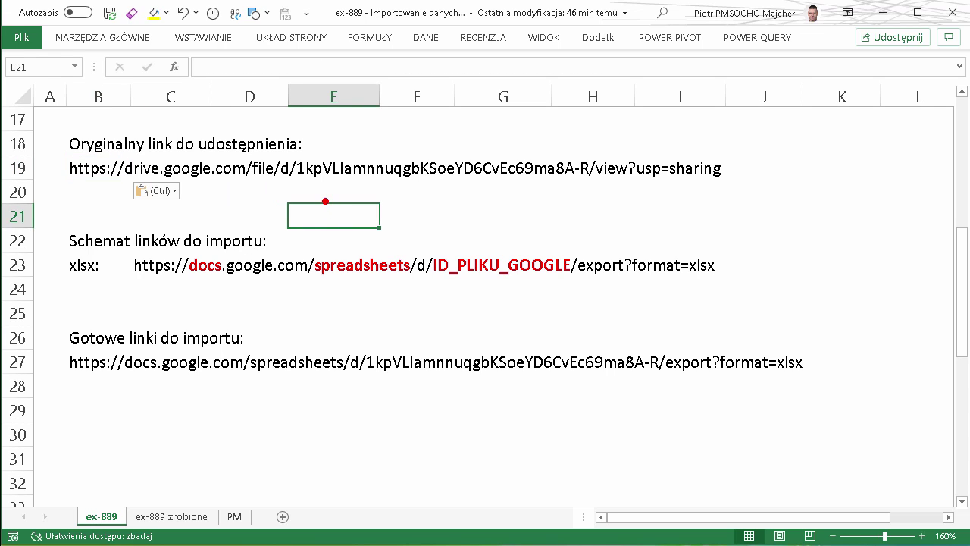
drag(299, 181, 594, 194)
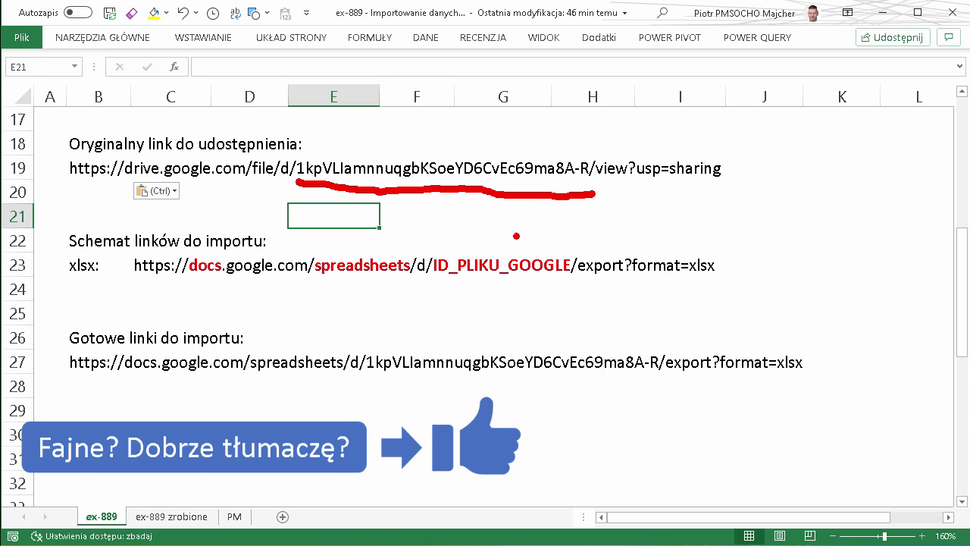
mouse_move(443, 283)
mouse_down()
mouse_move(547, 294)
mouse_move(574, 273)
mouse_move(559, 239)
mouse_move(441, 232)
mouse_move(435, 281)
mouse_up()
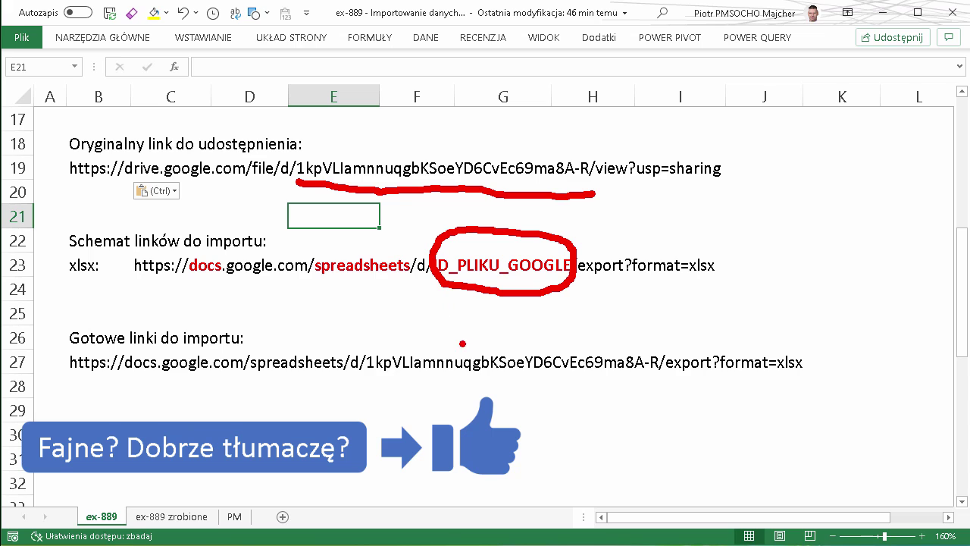
mouse_move(56, 344)
mouse_down()
mouse_move(255, 378)
mouse_move(847, 374)
mouse_move(844, 384)
mouse_up()
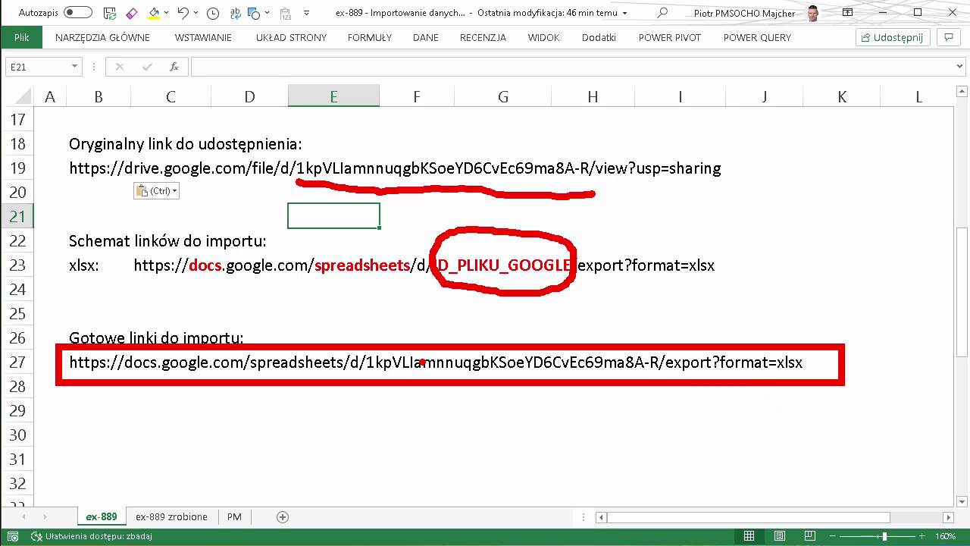
key(e)
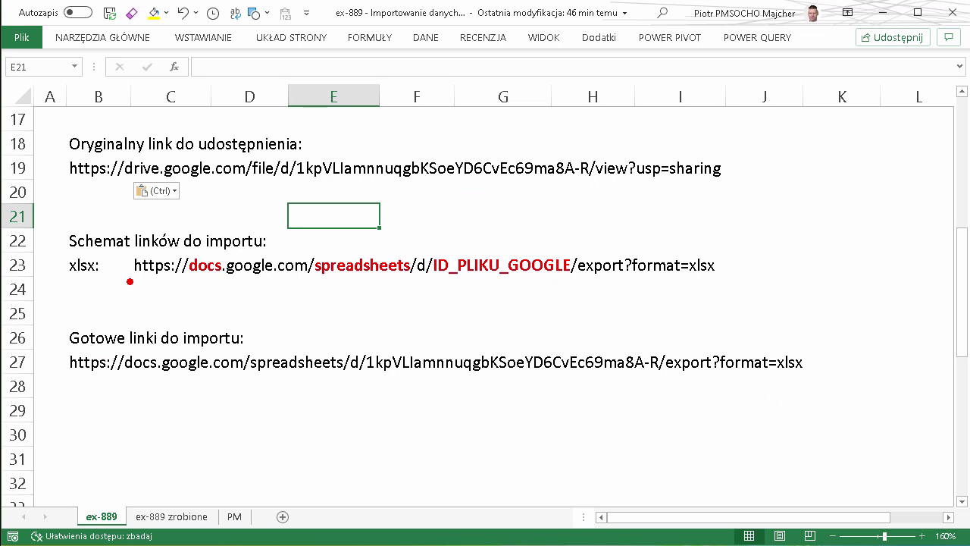
drag(130, 281, 733, 278)
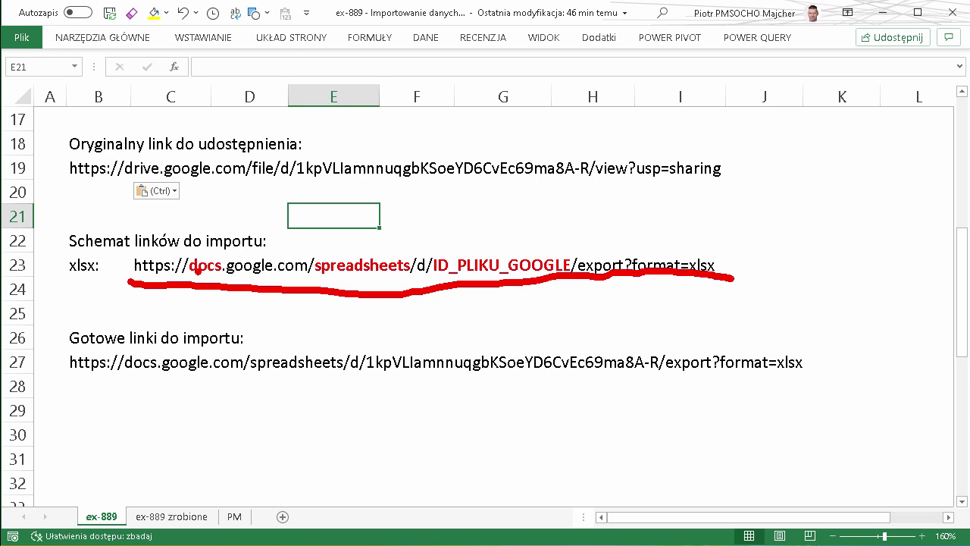
drag(195, 266, 215, 267)
drag(135, 173, 153, 173)
drag(251, 166, 276, 174)
drag(333, 269, 540, 266)
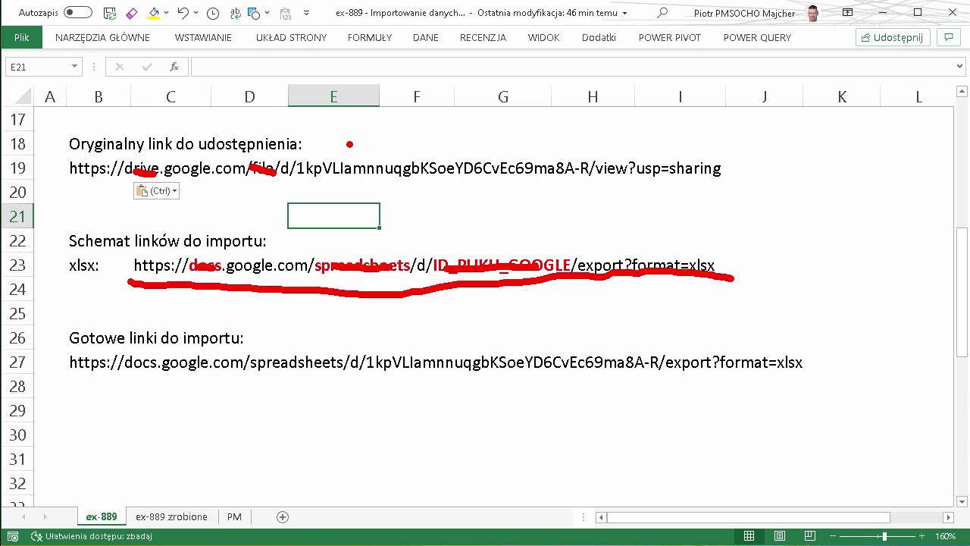
mouse_move(345, 147)
mouse_down()
mouse_move(372, 196)
mouse_move(547, 139)
mouse_up()
key(Escape)
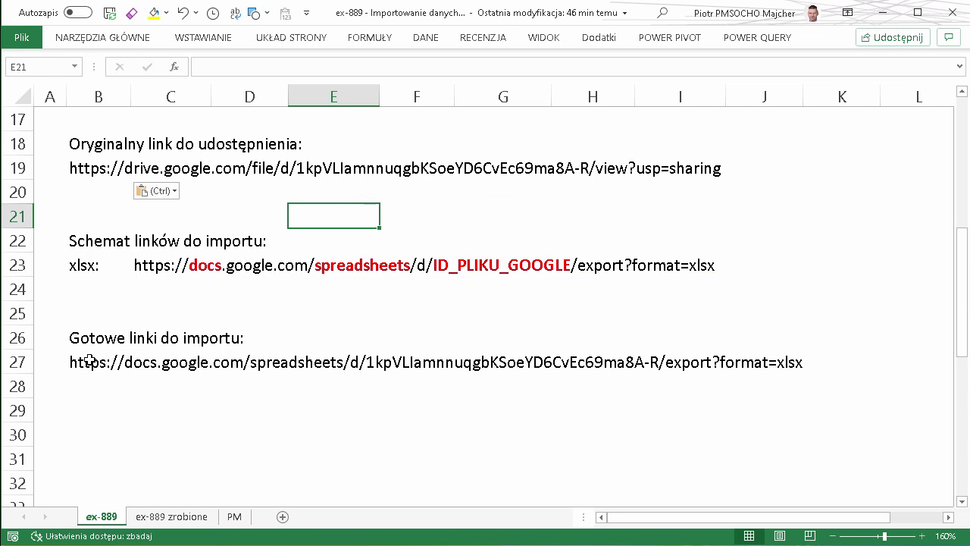
- Copy the import link from B27 and start a Dane > Pobierz dane > Z innych źródeł > Z sieci Web import
click(89, 361)
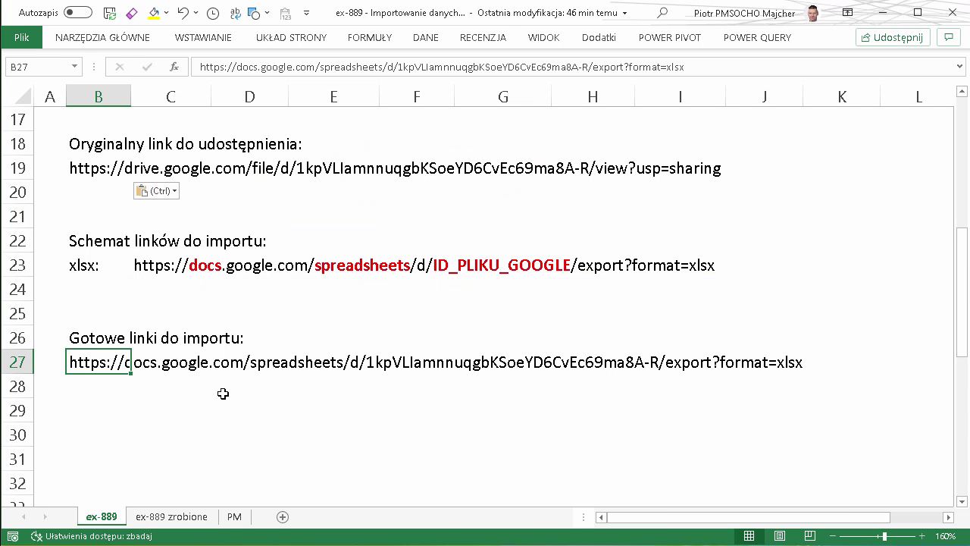
key(ctrl+c)
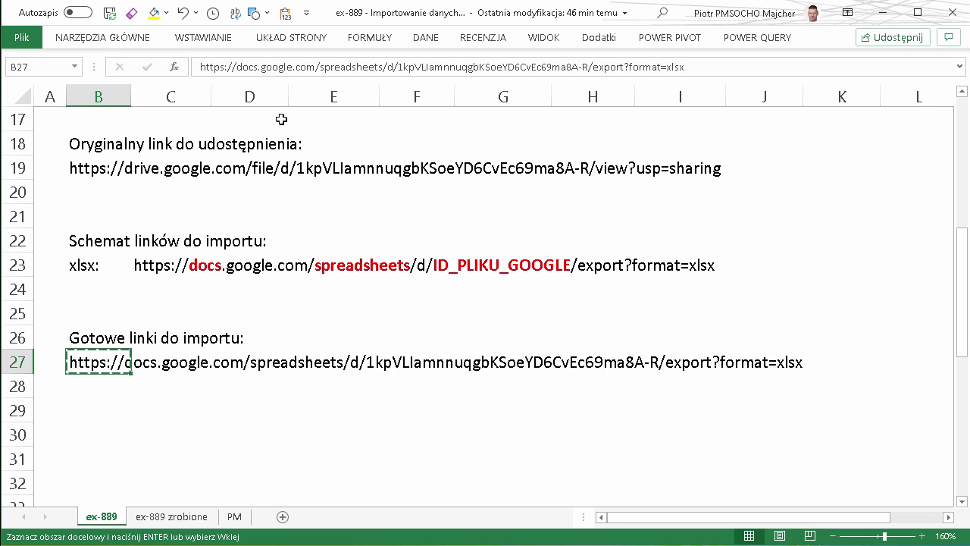
click(440, 43)
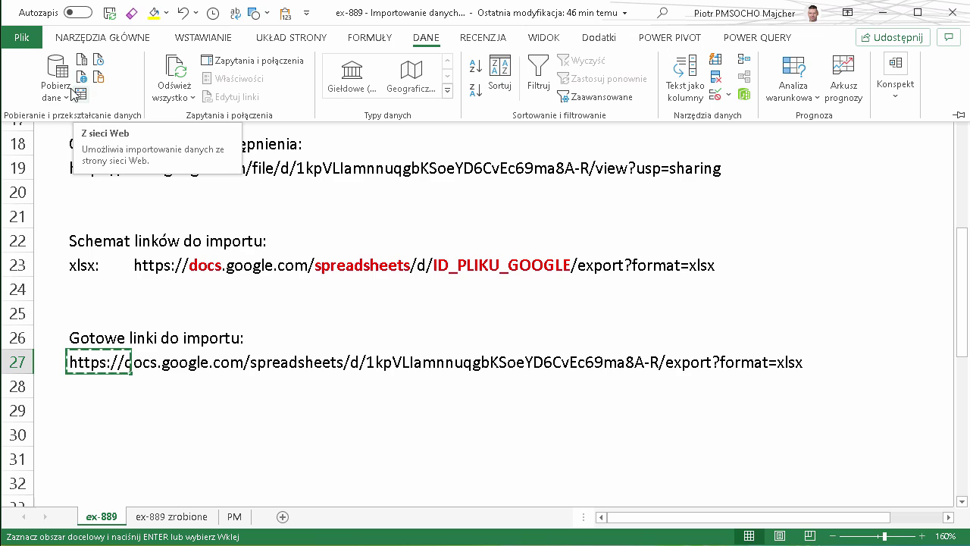
click(62, 92)
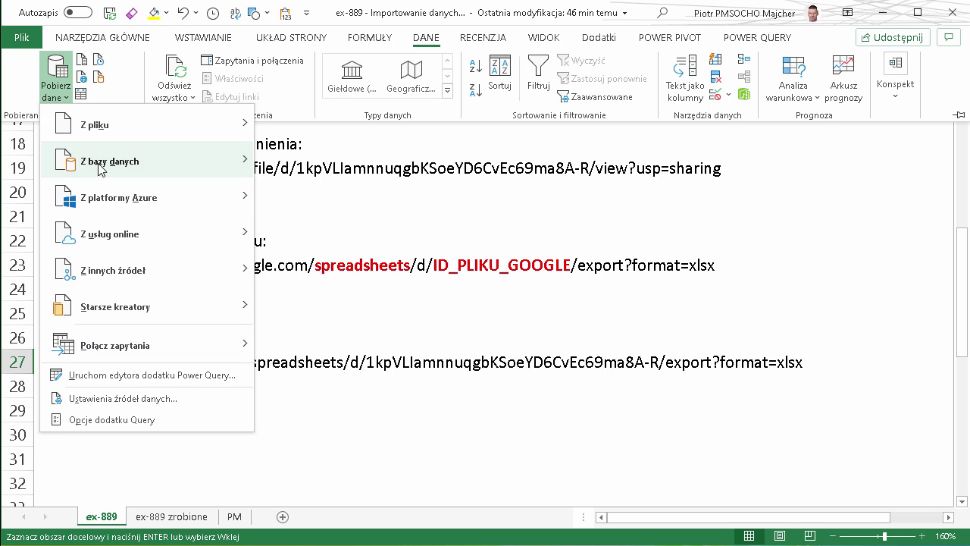
mouse_move(113, 270)
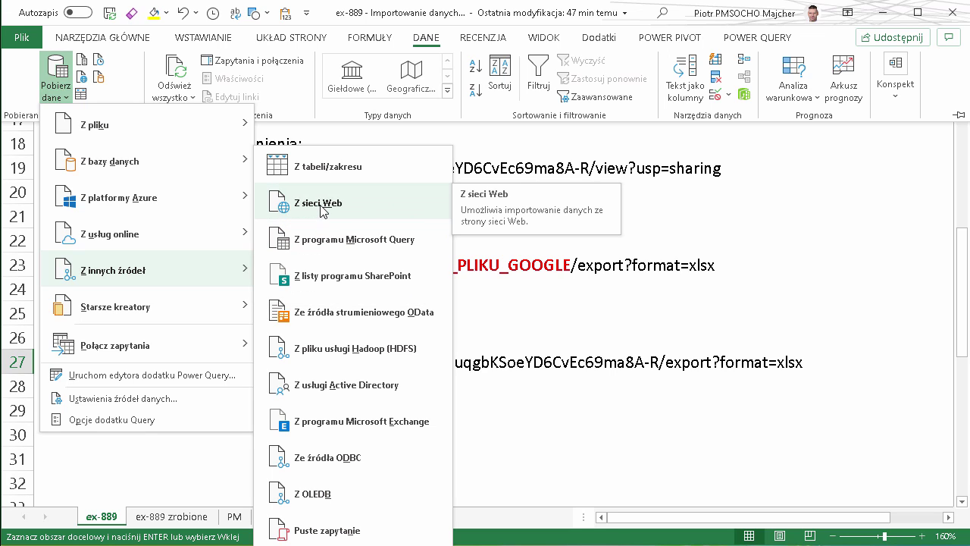
click(349, 212)
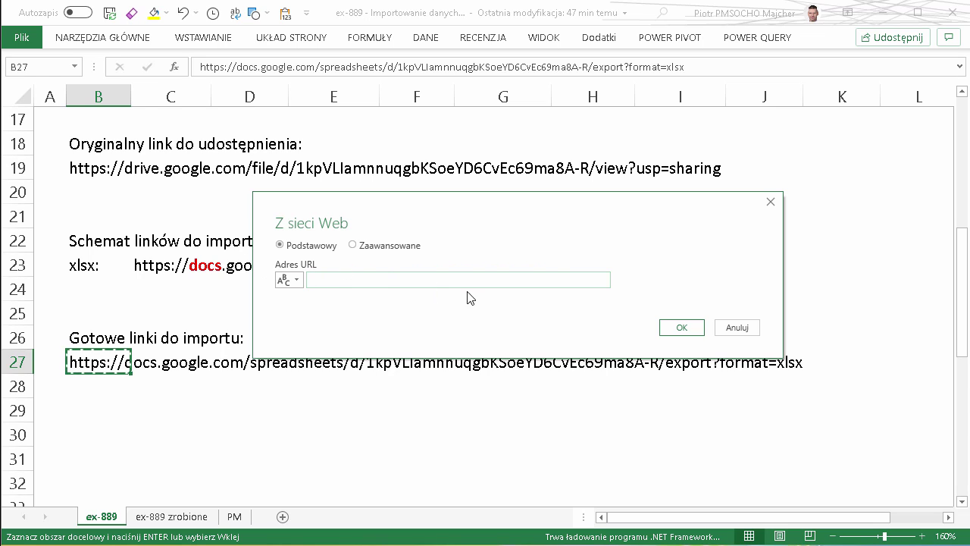
- Enter the Google Docs xlsx export URL as Adres URL and connect with Anonimowy access
key(ctrl+v)
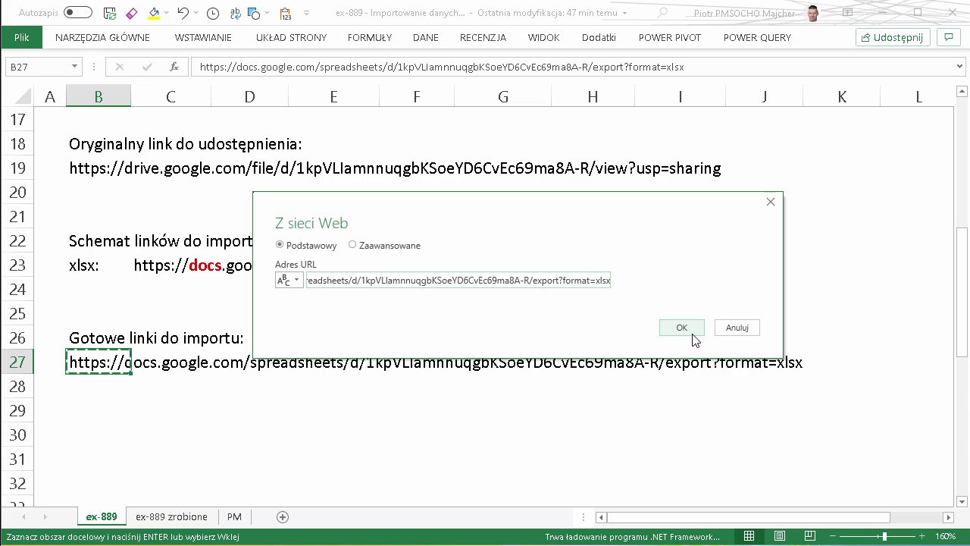
click(695, 331)
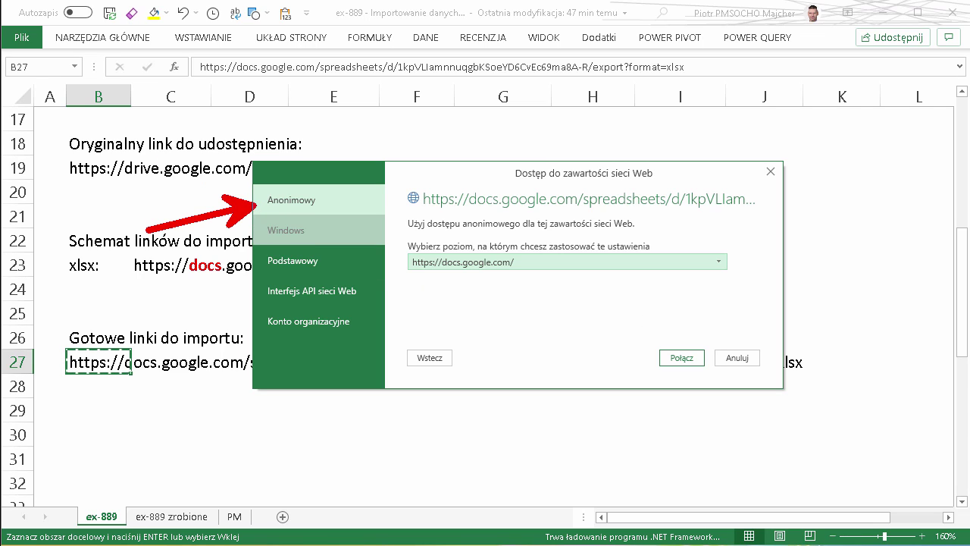
click(682, 357)
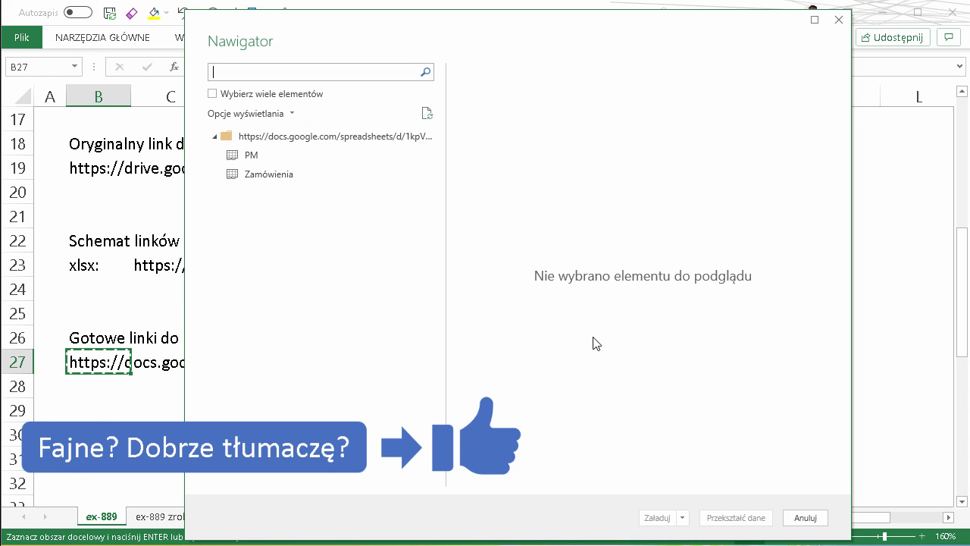
- Preview the PM and Zamówienia sheets in Nawigator, then open Zamówienia in the Power Query Editor
click(257, 157)
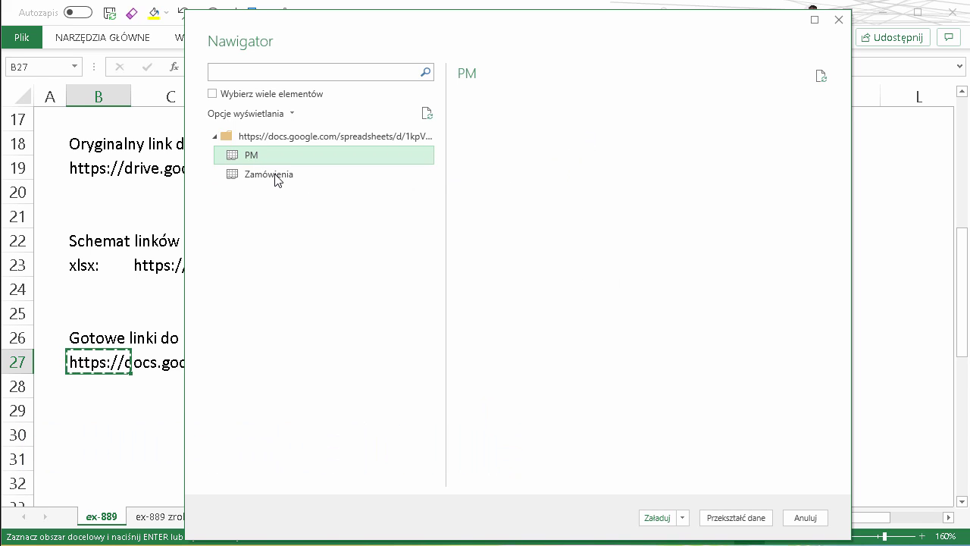
click(276, 176)
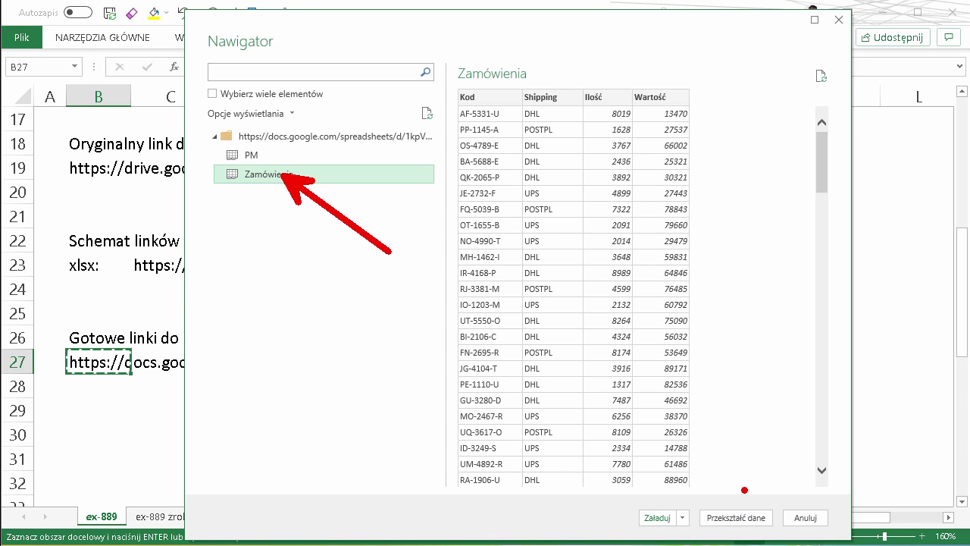
drag(741, 490, 785, 539)
key(Escape)
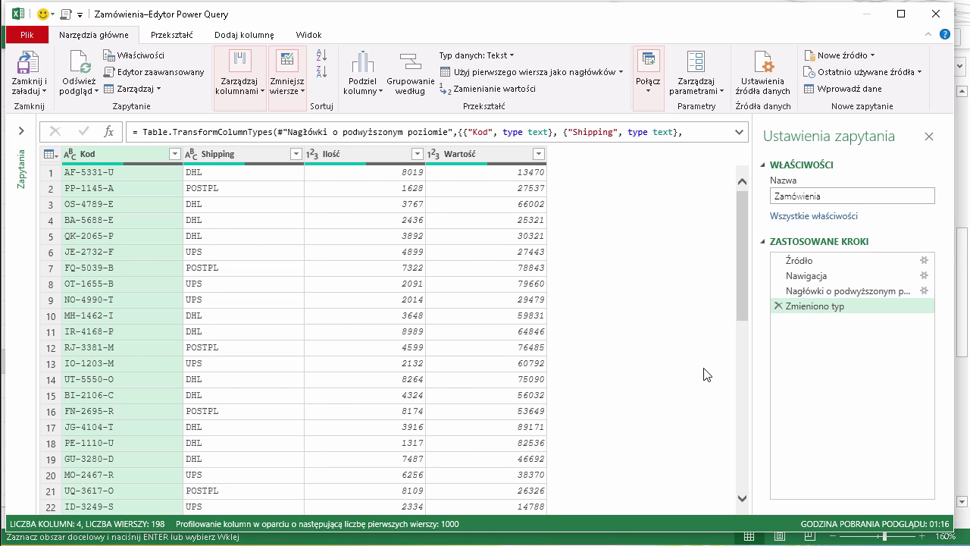
- Scroll the Zamówienia preview to the null rows past row 102, then return to Google Drive
scroll(328, 258, down, 2)
scroll(328, 261, down, 7)
scroll(326, 262, down, 8)
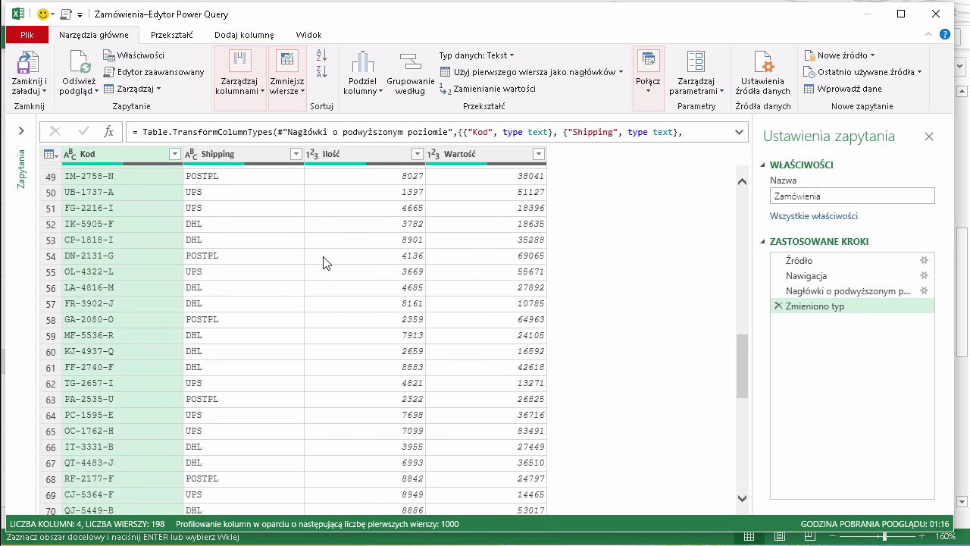
scroll(324, 263, down, 3)
scroll(323, 262, down, 2)
scroll(323, 262, down, 3)
scroll(323, 263, down, 2)
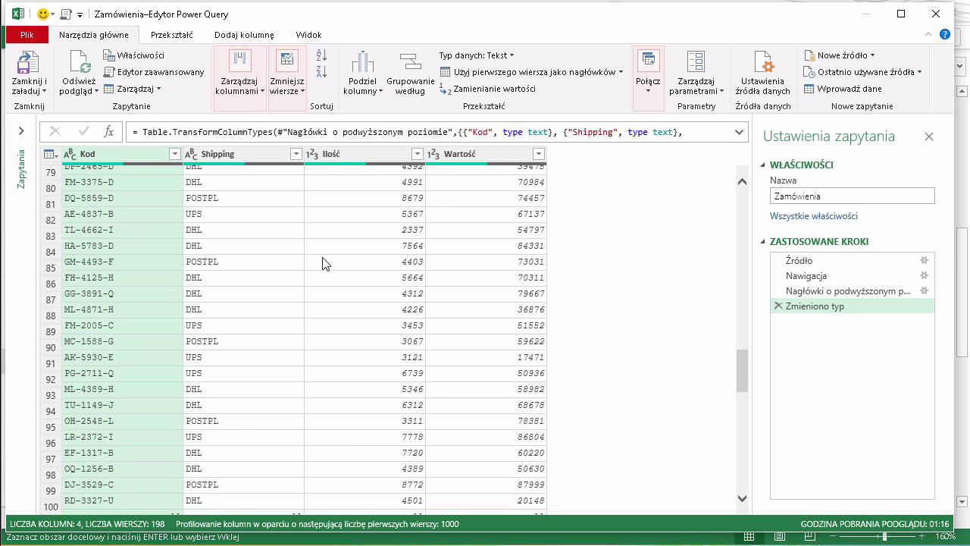
scroll(324, 262, down, 3)
scroll(324, 263, down, 2)
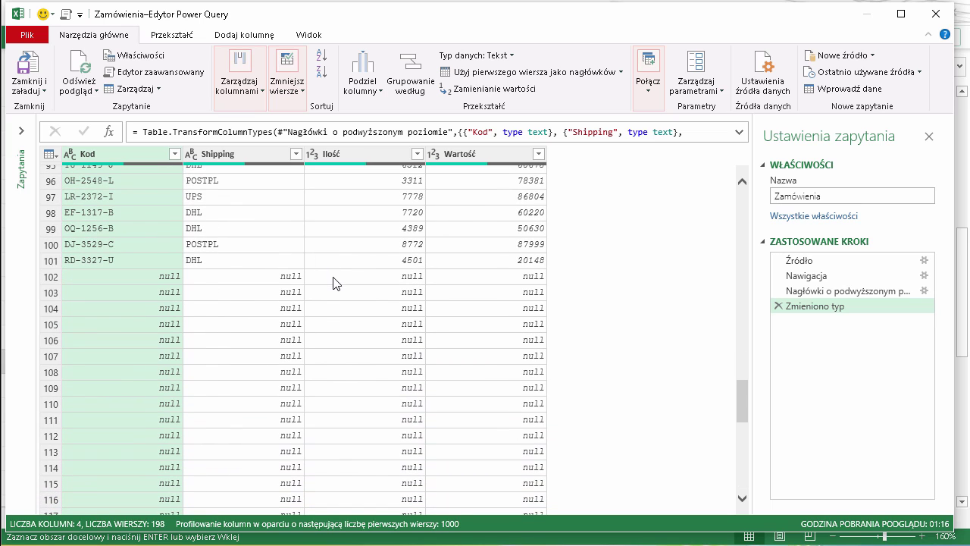
drag(560, 282, 665, 270)
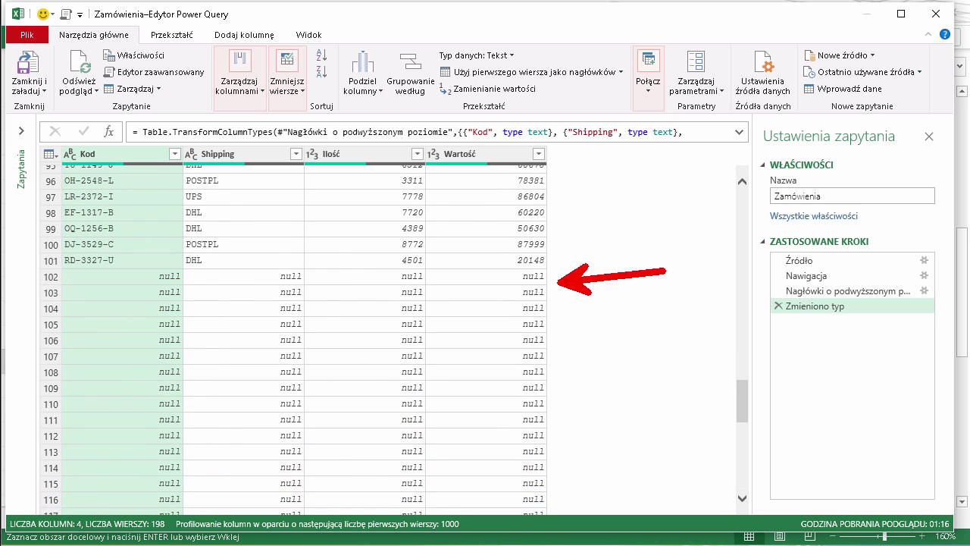
drag(555, 346, 657, 347)
drag(573, 424, 651, 416)
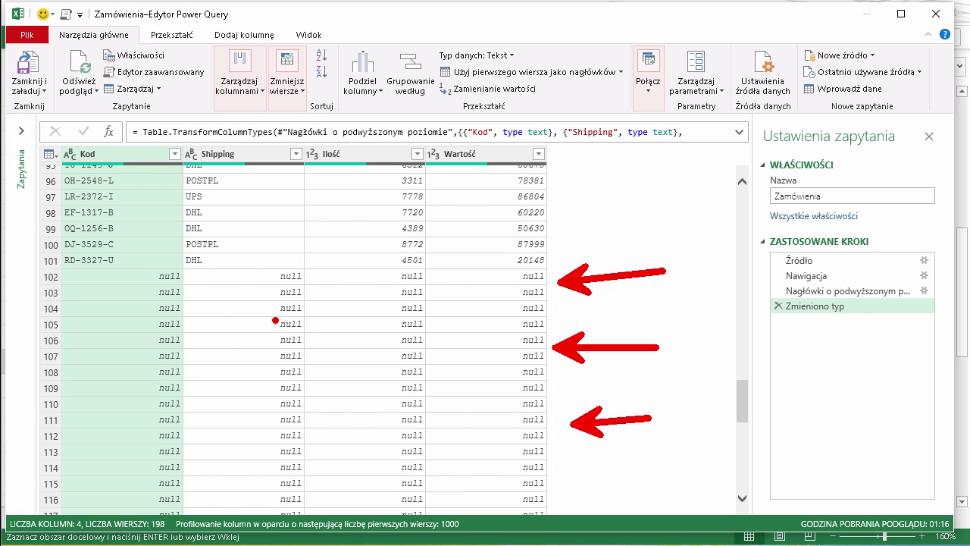
key(Escape)
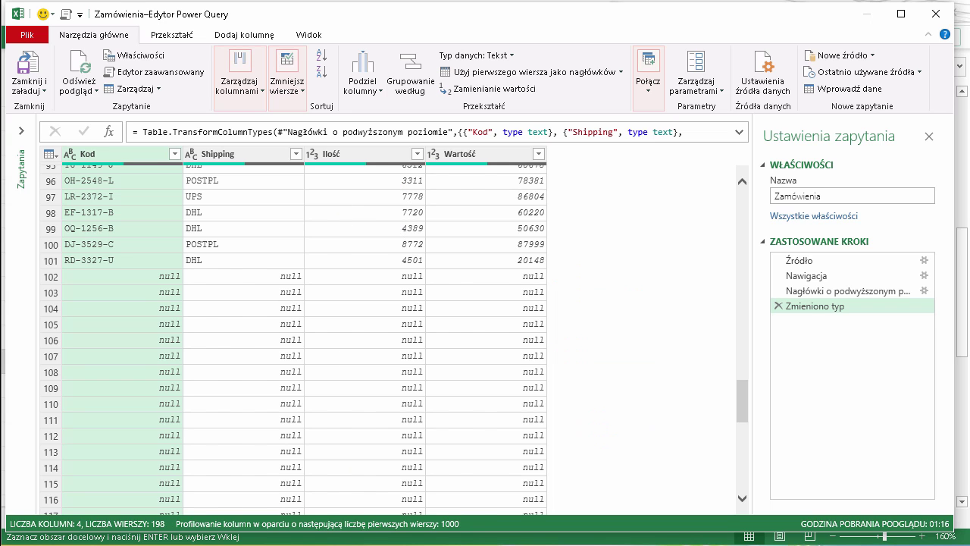
click(368, 497)
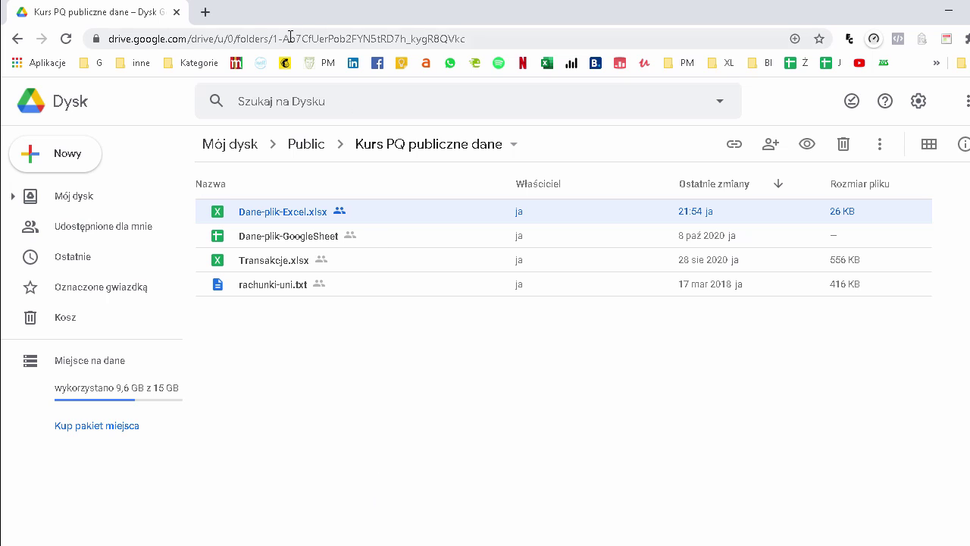
- Open Dane-plik-Excel.xlsx with Otwórz w > Arkusze Google
right_click(293, 212)
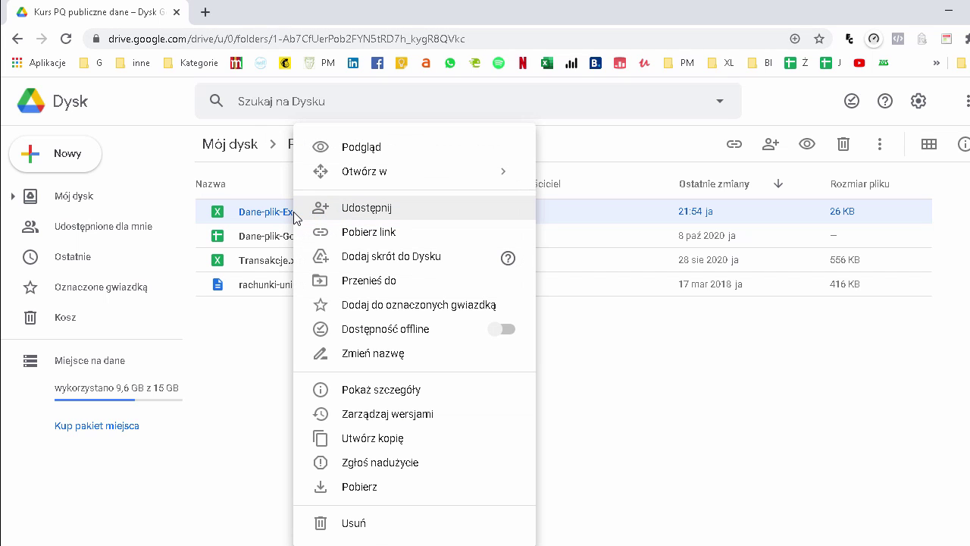
mouse_move(364, 172)
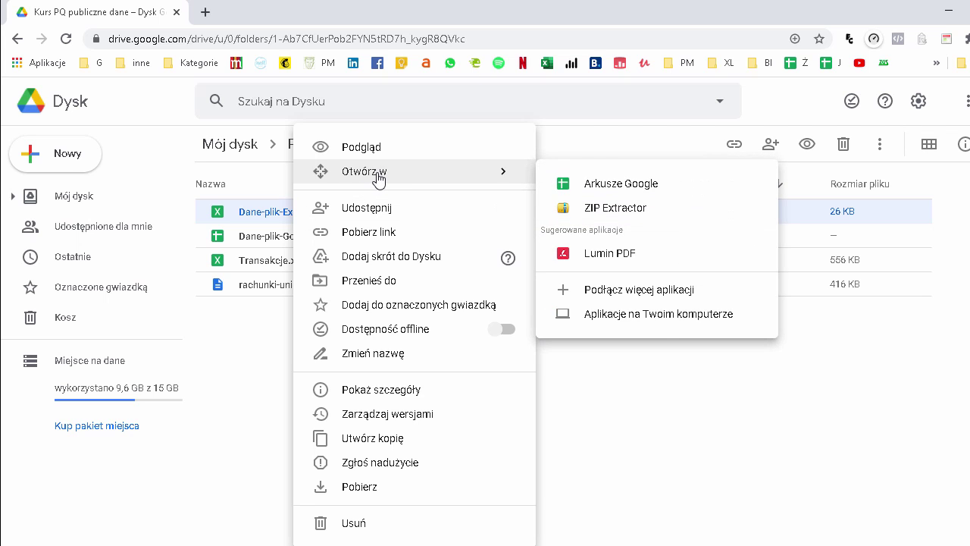
click(645, 193)
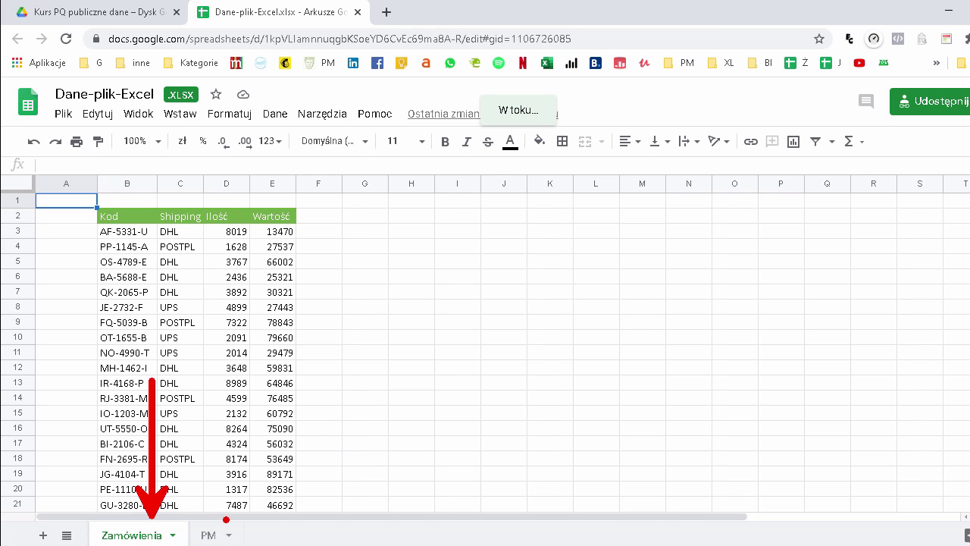
- Check the PM and Zamówienia sheets, scrolling down to confirm the orders end at row 107
click(212, 534)
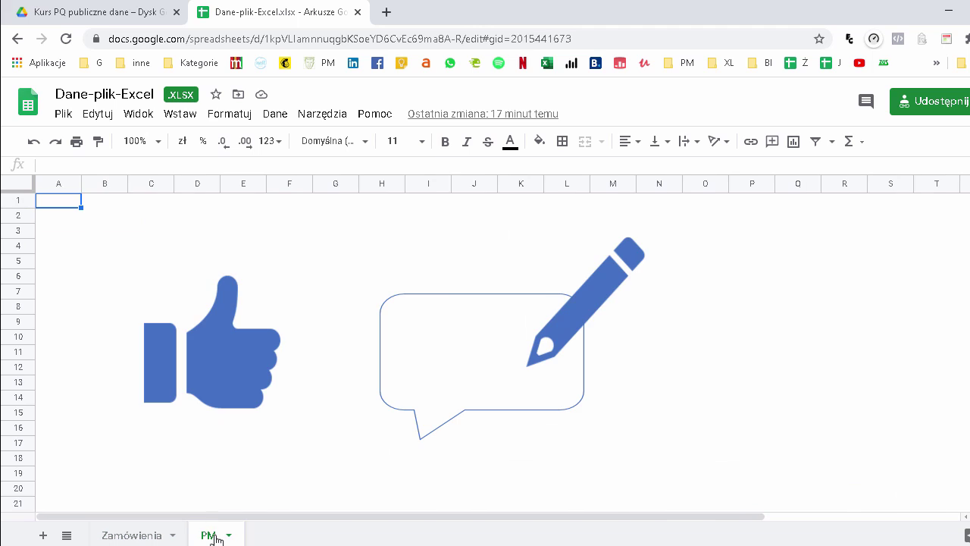
click(132, 534)
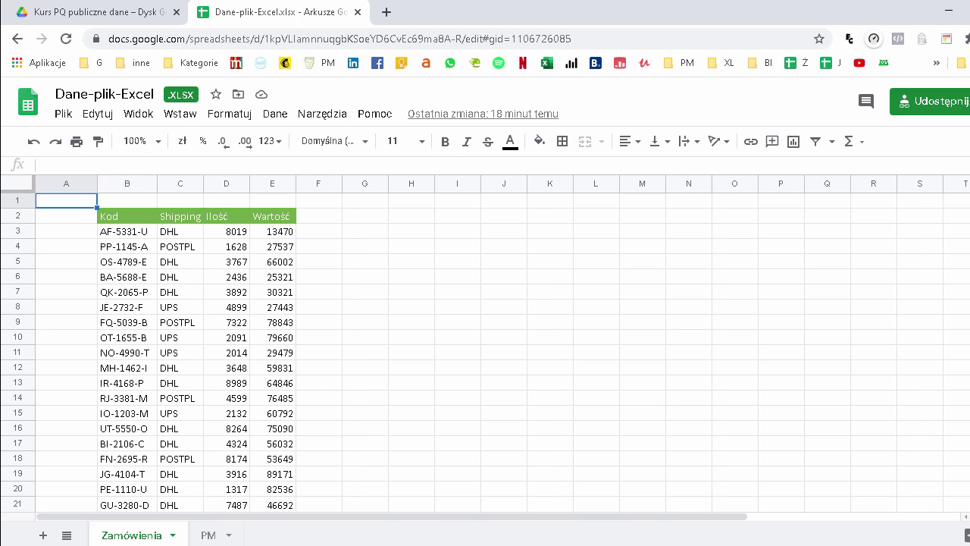
scroll(485, 334, down, 6)
scroll(485, 333, down, 15)
scroll(485, 333, down, 10)
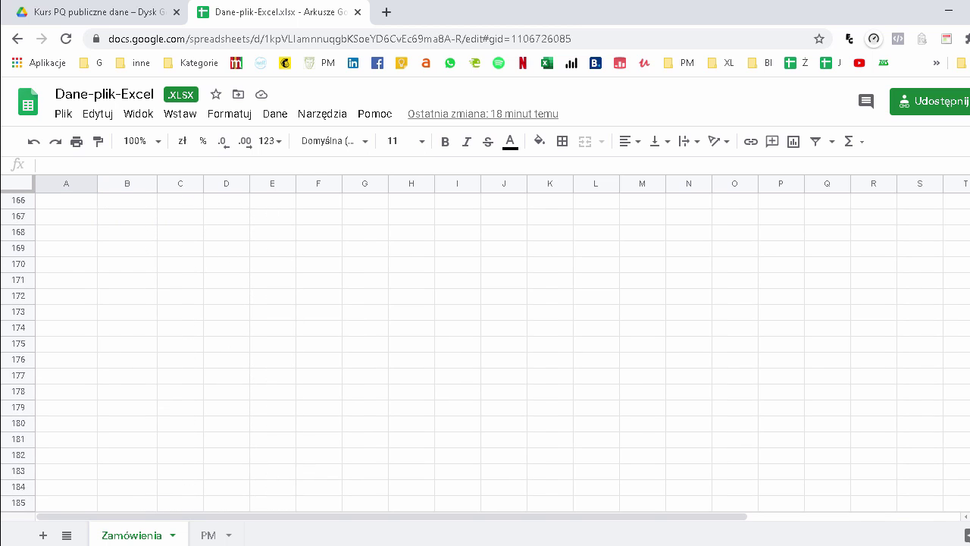
scroll(485, 333, down, 4)
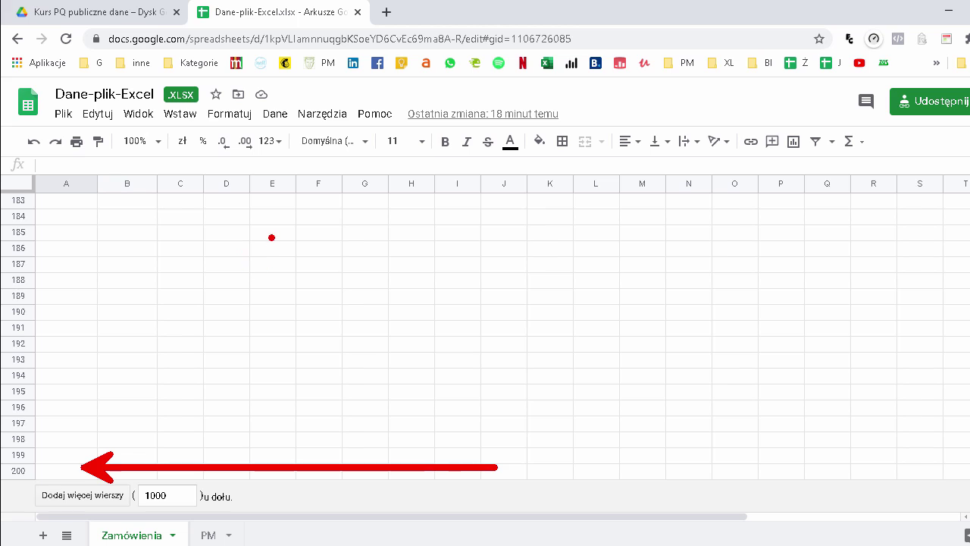
drag(66, 201, 633, 444)
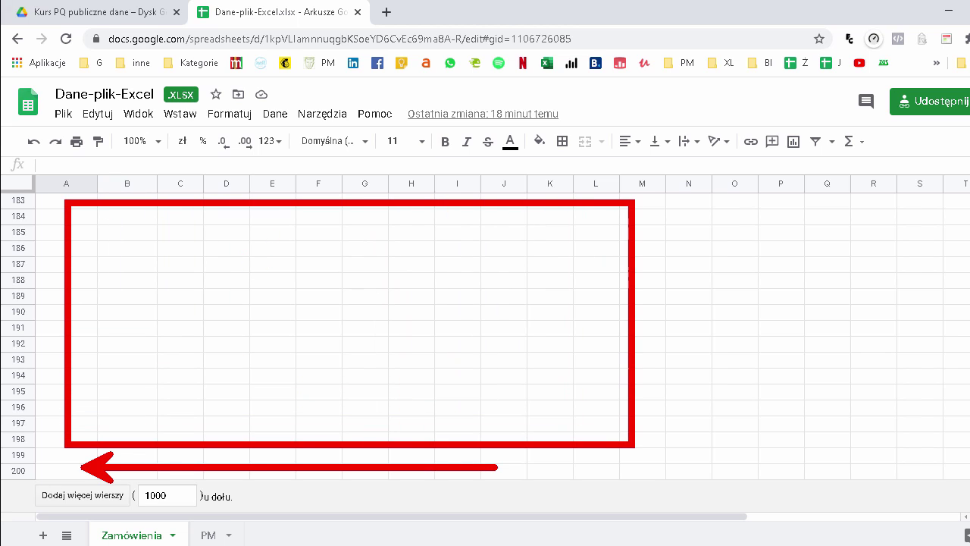
drag(162, 203, 470, 395)
mouse_move(205, 392)
mouse_down()
mouse_move(487, 227)
mouse_move(525, 221)
mouse_up()
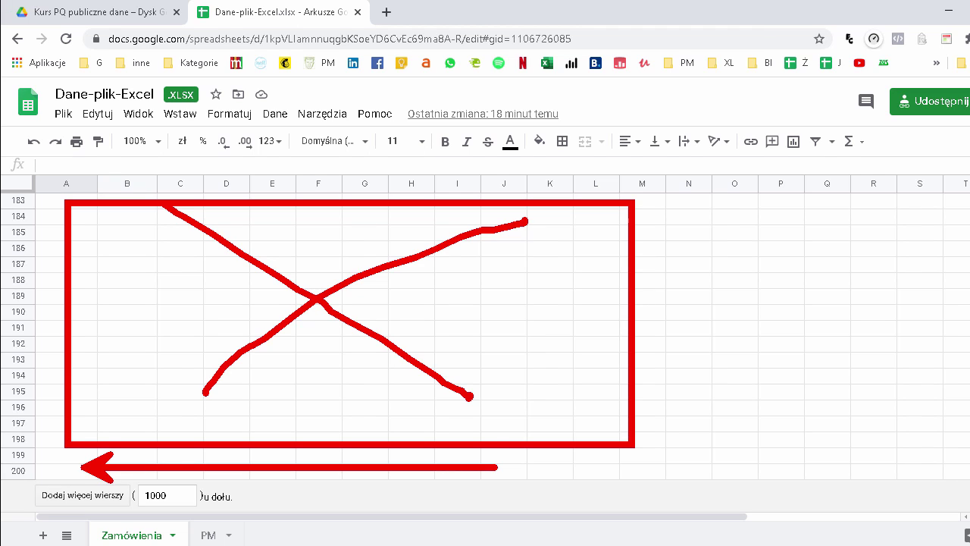
key(Escape)
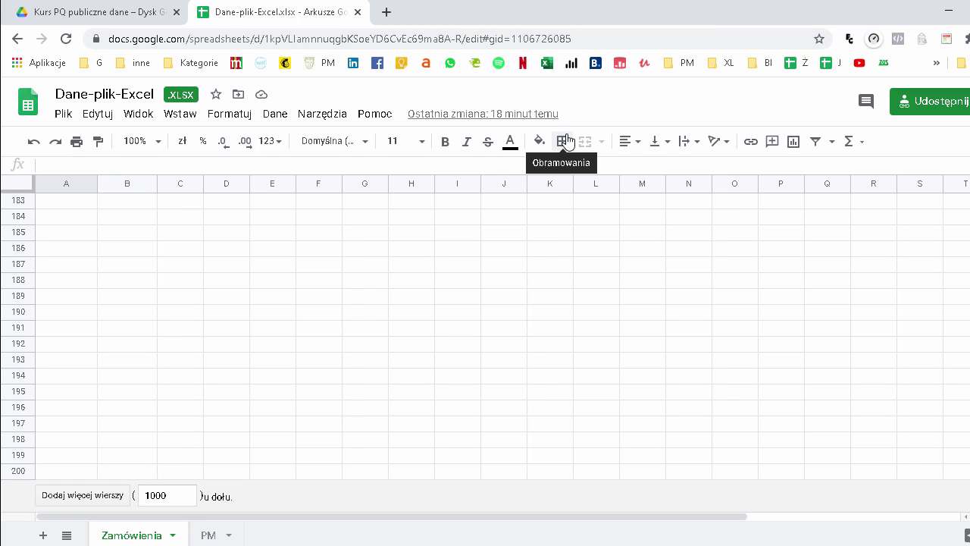
- Scroll back to the top and close the Sheets tab, returning to the Drive folder
scroll(227, 342, up, 5)
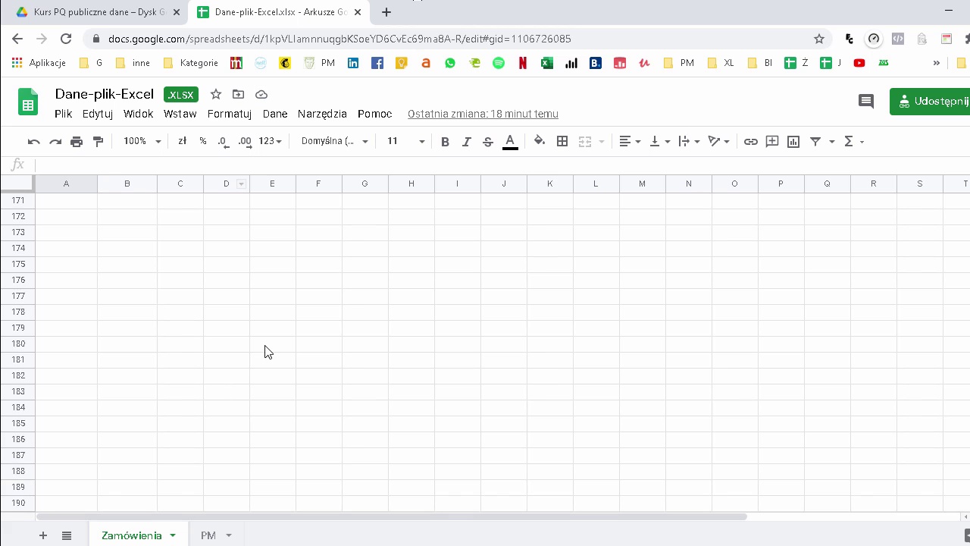
scroll(295, 331, up, 5)
scroll(318, 326, up, 4)
scroll(324, 322, up, 4)
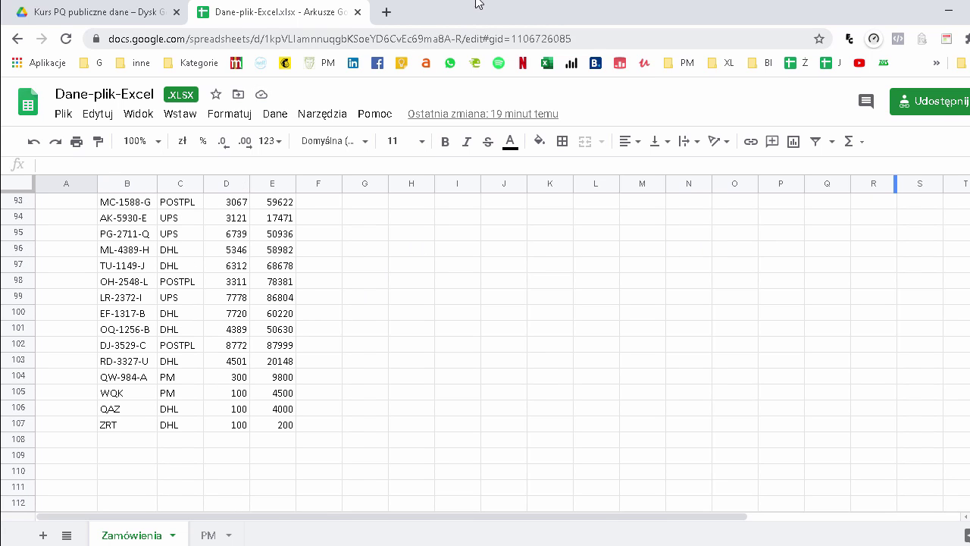
click(357, 12)
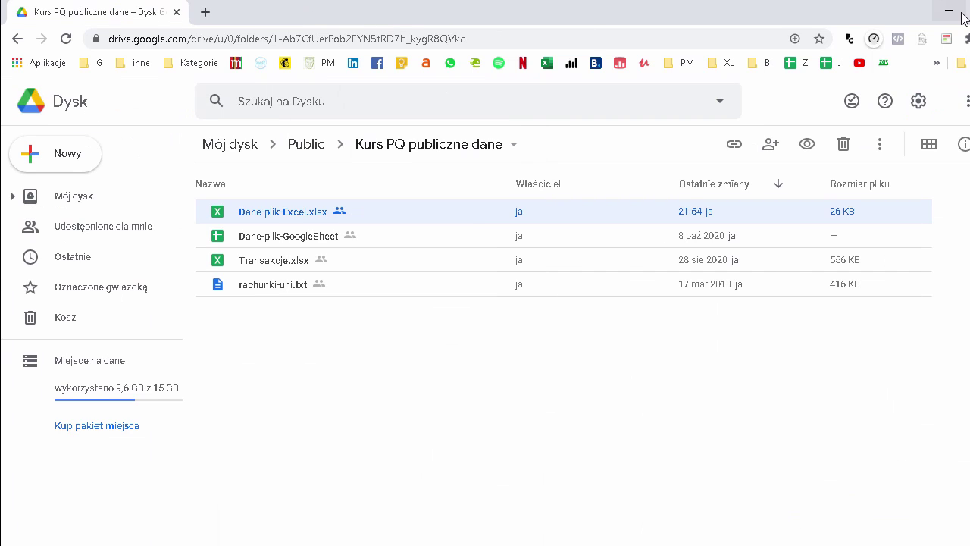
click(948, 12)
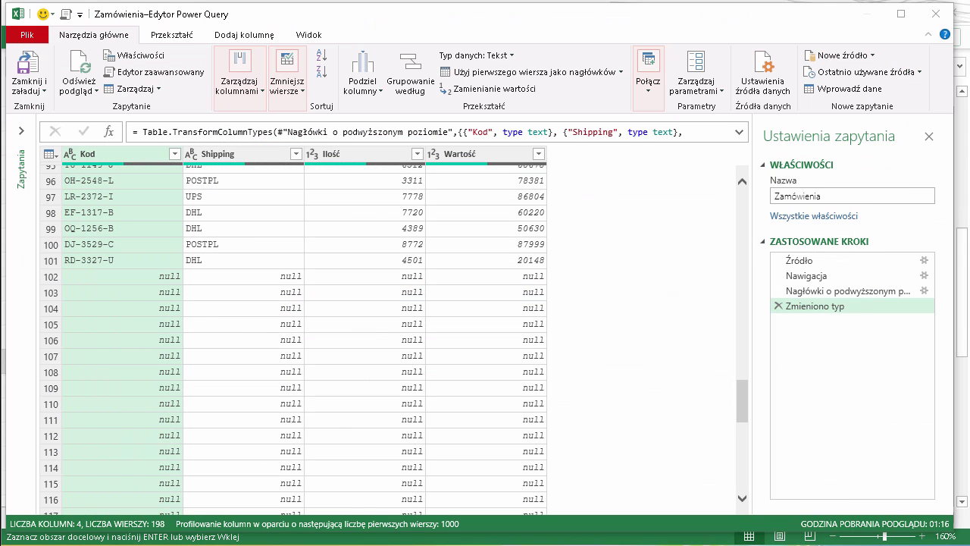
drag(540, 295, 626, 284)
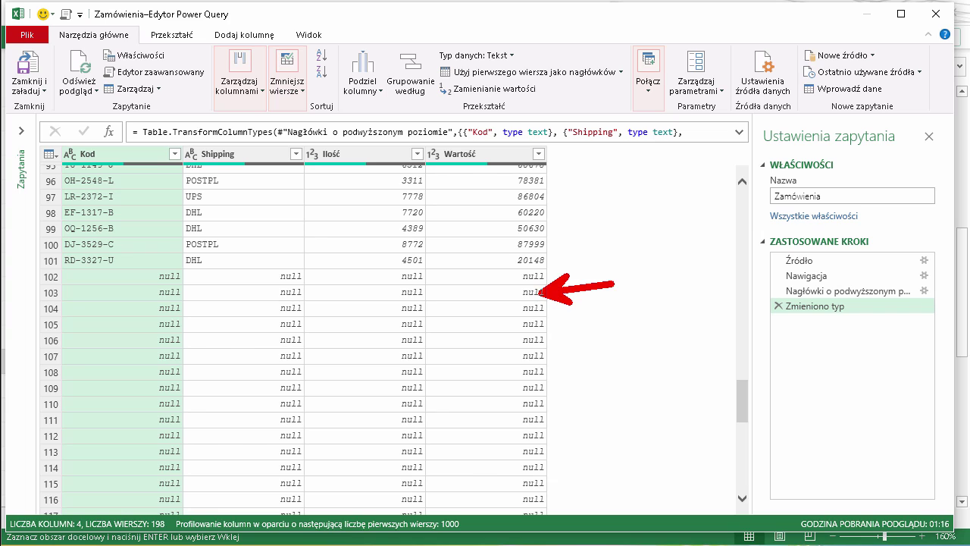
drag(519, 371, 672, 371)
drag(539, 443, 603, 441)
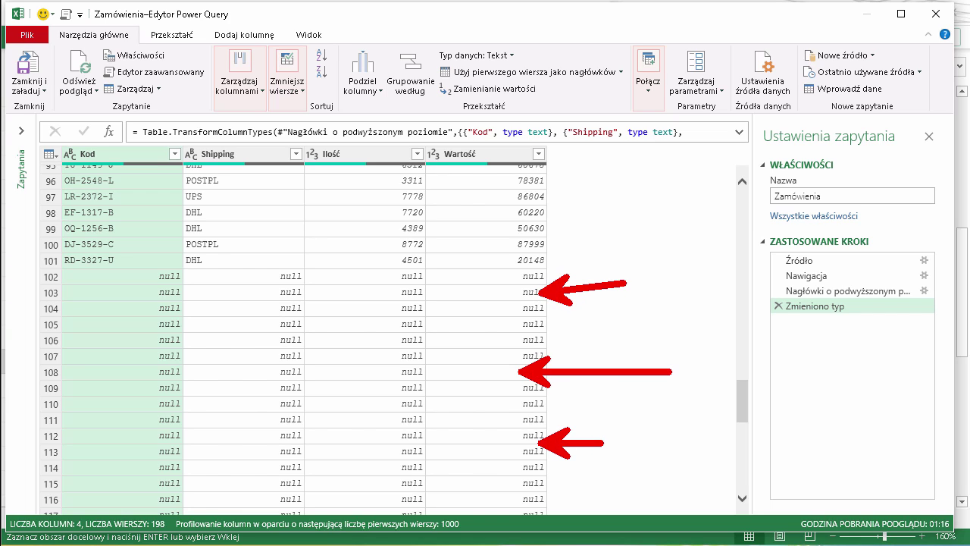
key(Escape)
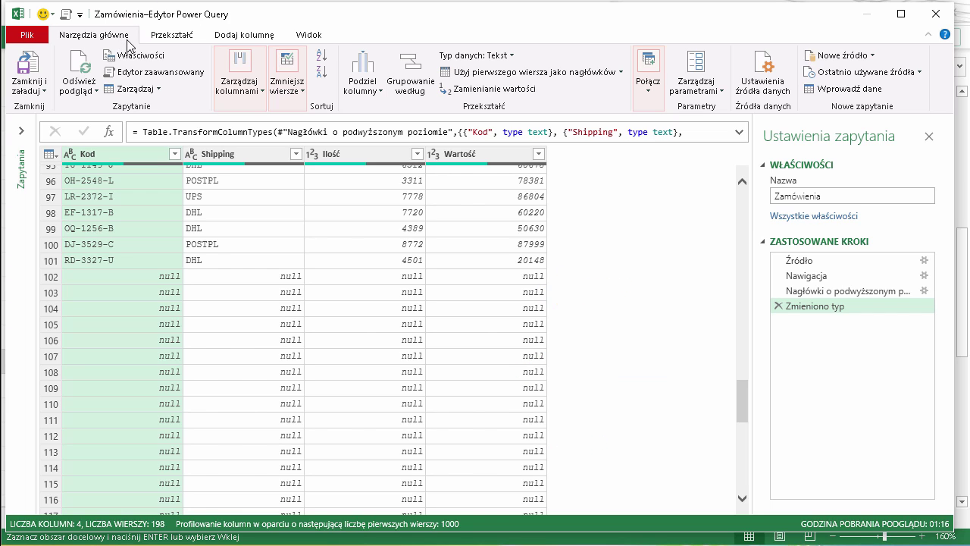
- Apply Zmniejsz wiersze > Usuń wiersze > Usuń puste wiersze, leaving 101 order rows
click(306, 89)
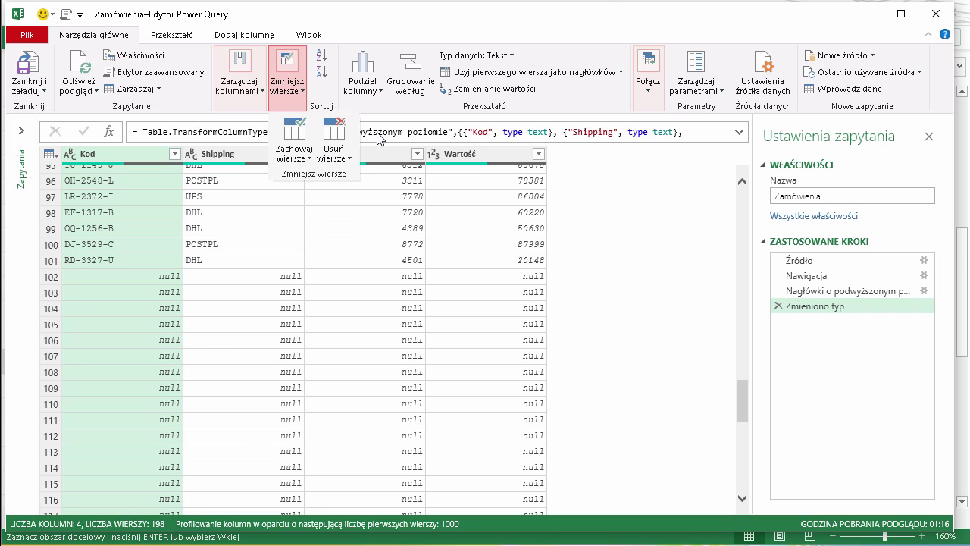
click(335, 155)
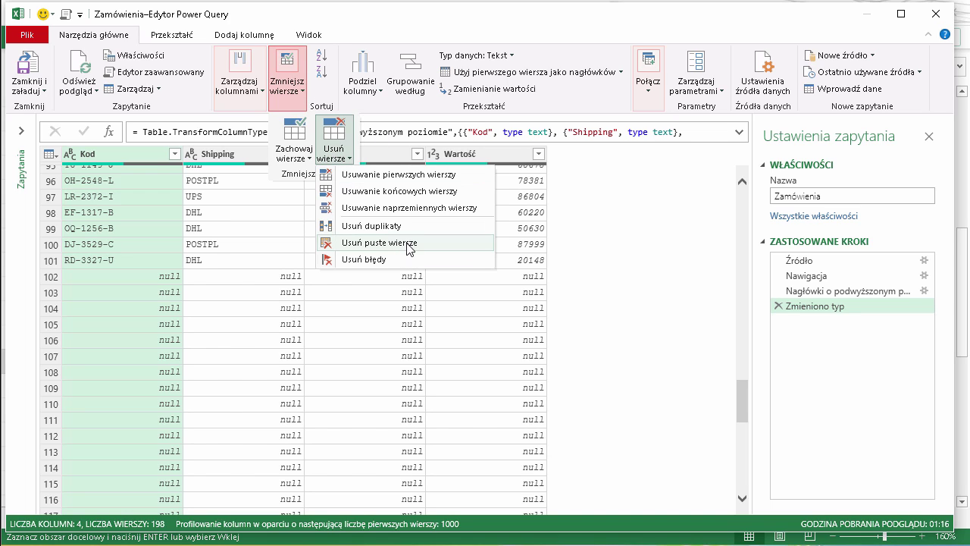
click(410, 244)
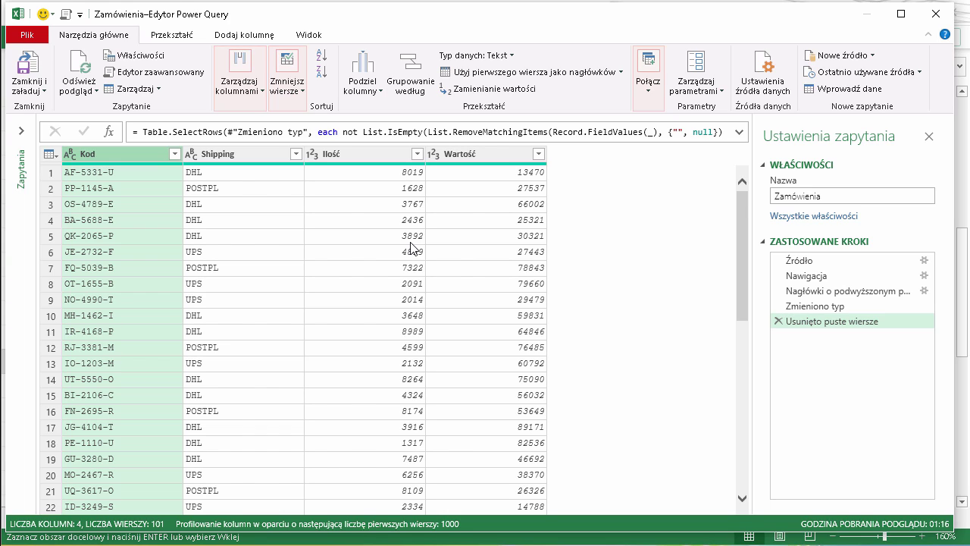
key(ctrl+2)
mouse_move(121, 189)
mouse_down()
mouse_move(256, 161)
mouse_move(313, 107)
mouse_up()
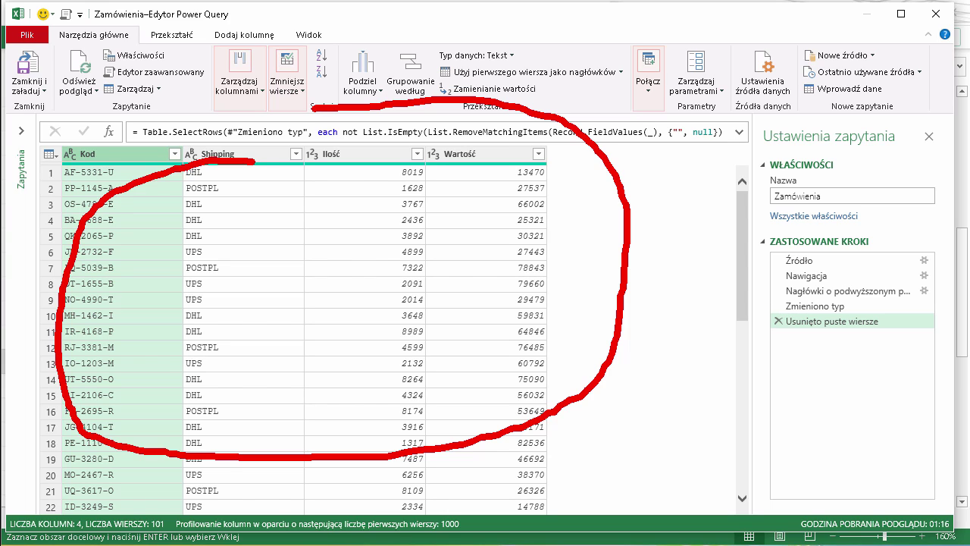
key(Escape)
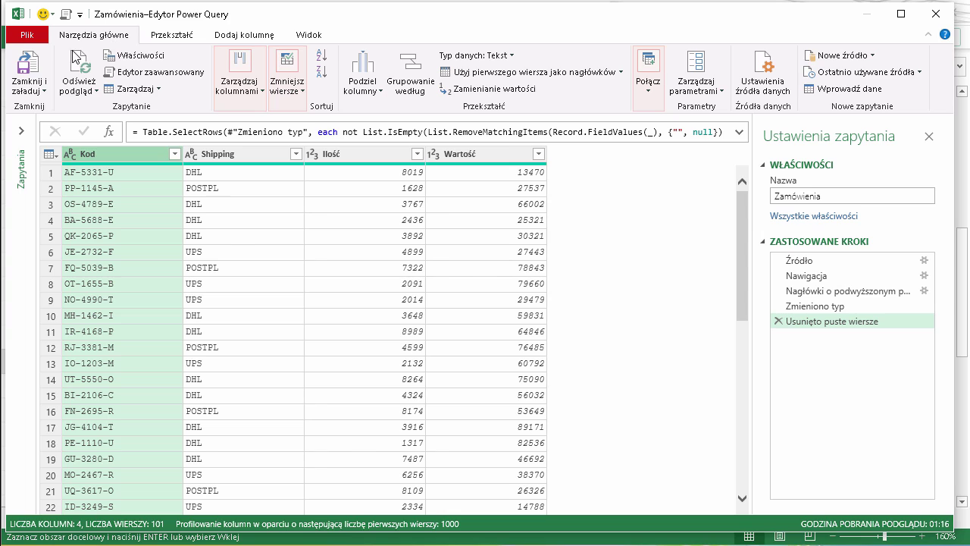
- Use Zamknij i załaduj do… to load Zamówienia as a table on a new worksheet
click(44, 91)
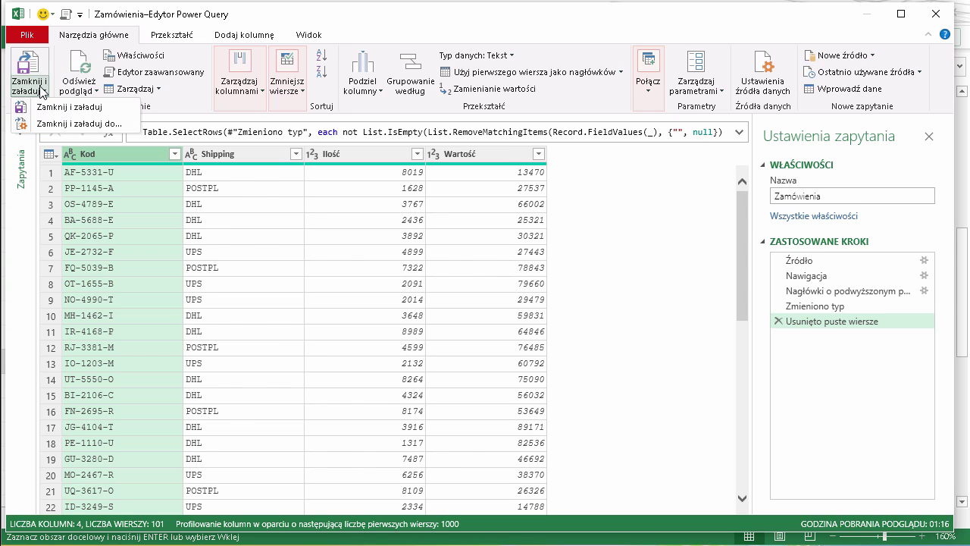
click(104, 124)
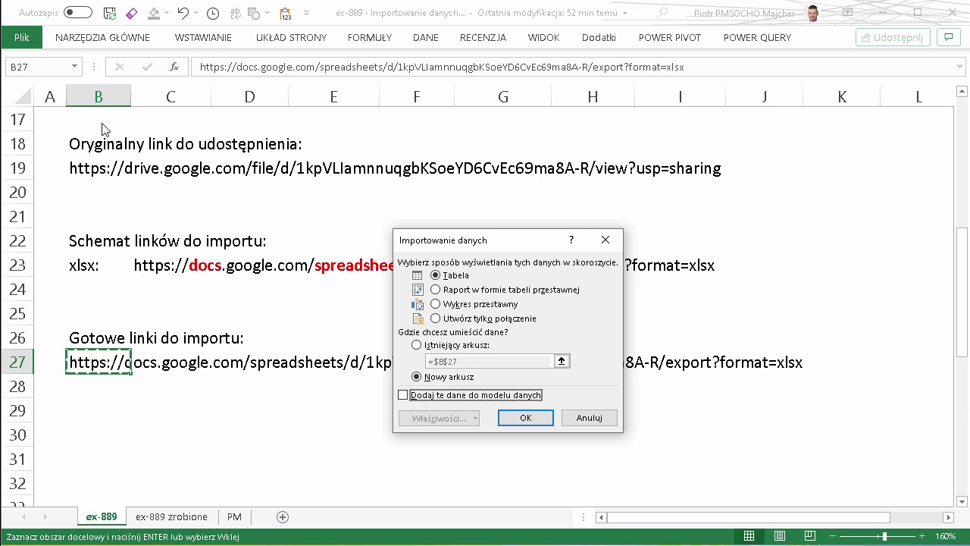
click(529, 416)
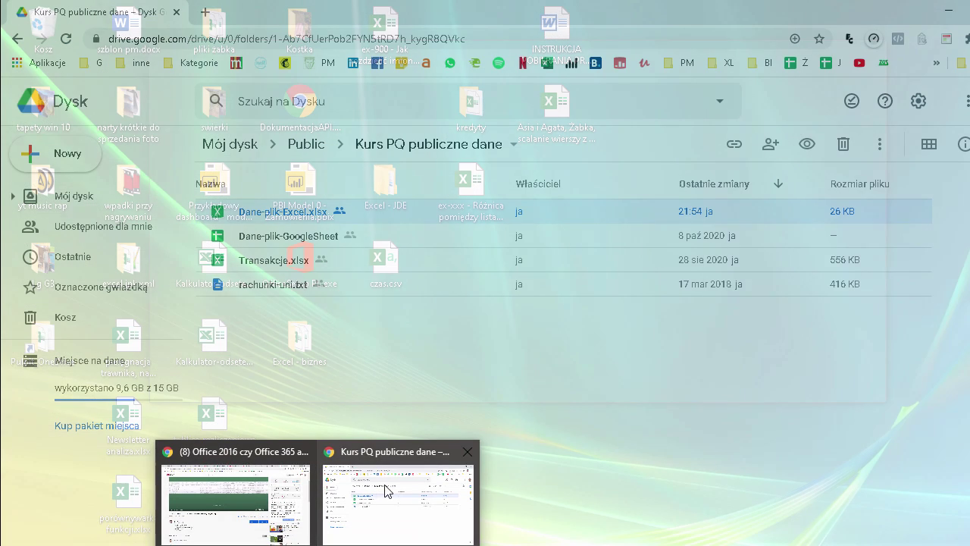
- Open Dane-plik-Excel.xlsx from the Google Drive folder in Google Sheets
click(334, 459)
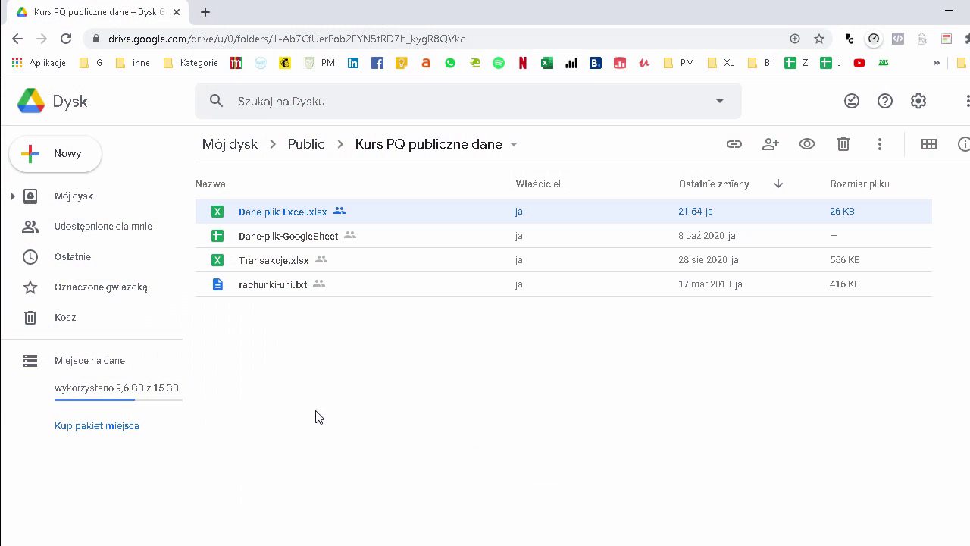
right_click(302, 215)
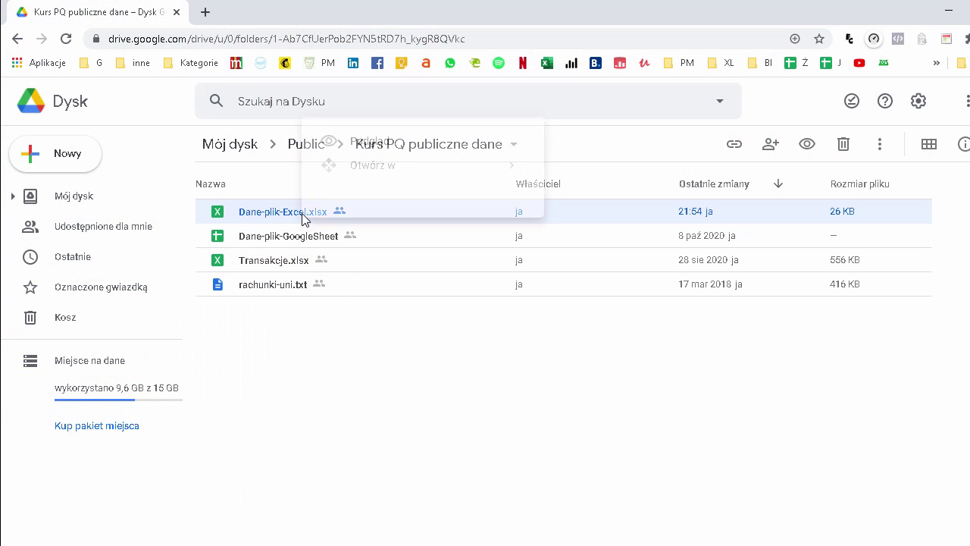
mouse_move(372, 171)
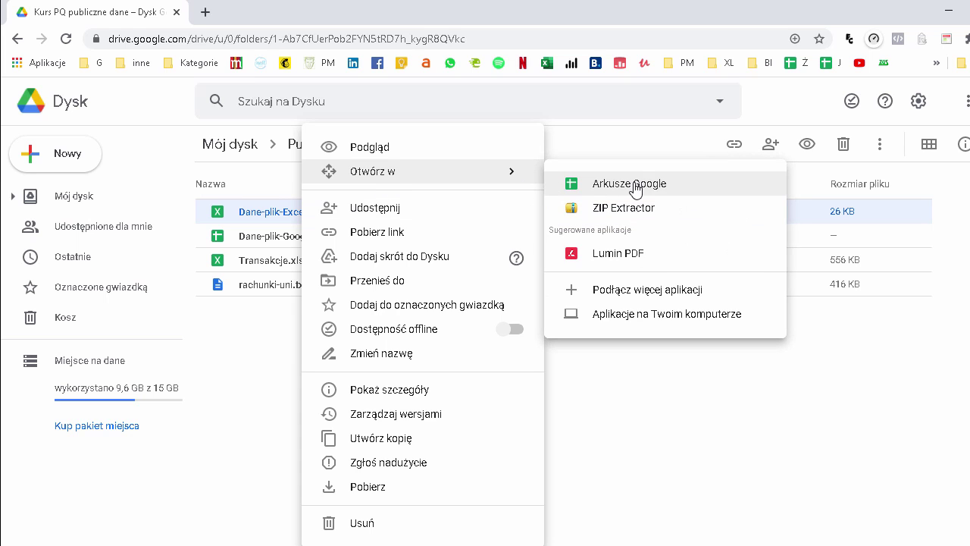
click(635, 188)
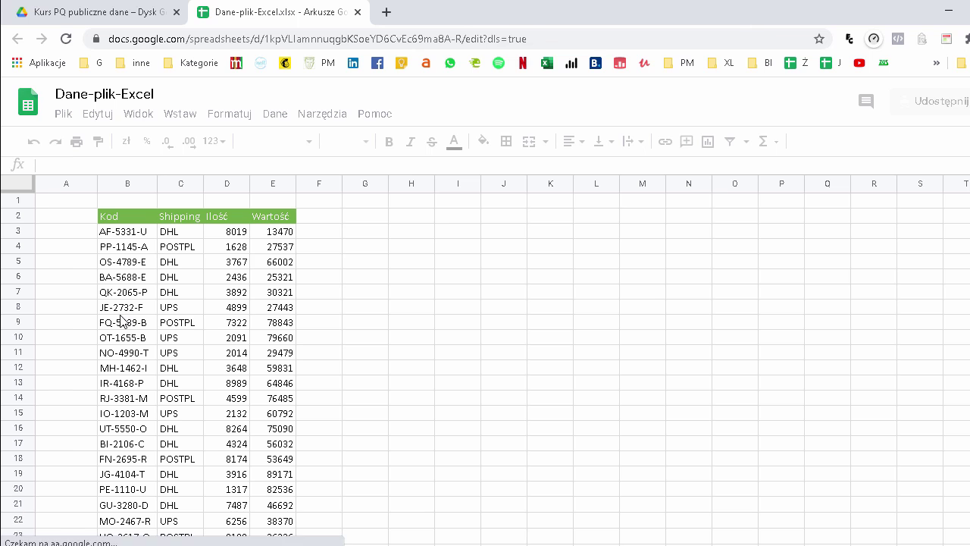
- Add the order QQAA, DHL, 200, 400 in the first empty row below the orders
click(157, 353)
scroll(158, 352, down, 5)
scroll(158, 352, down, 7)
scroll(158, 352, down, 1)
scroll(159, 354, down, 5)
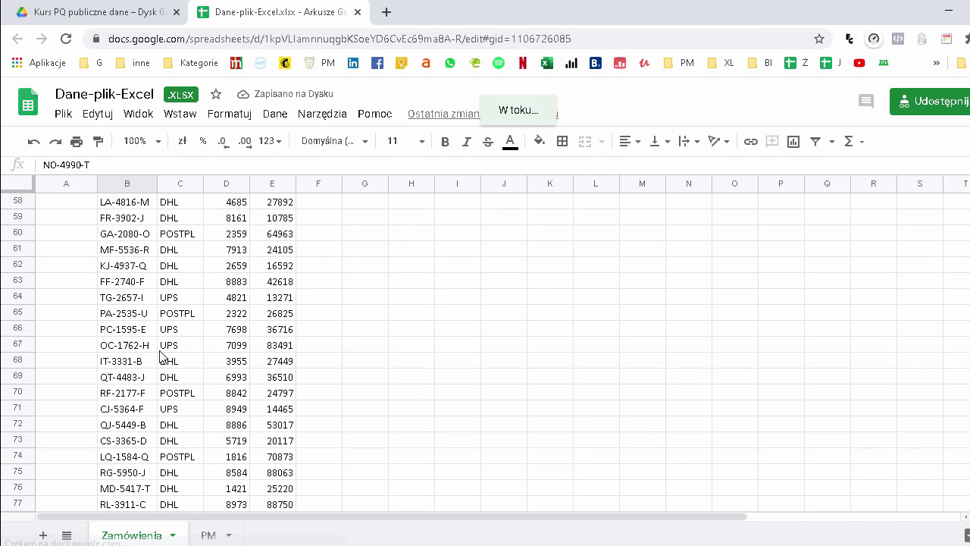
scroll(160, 356, down, 2)
scroll(158, 353, down, 5)
scroll(148, 344, down, 7)
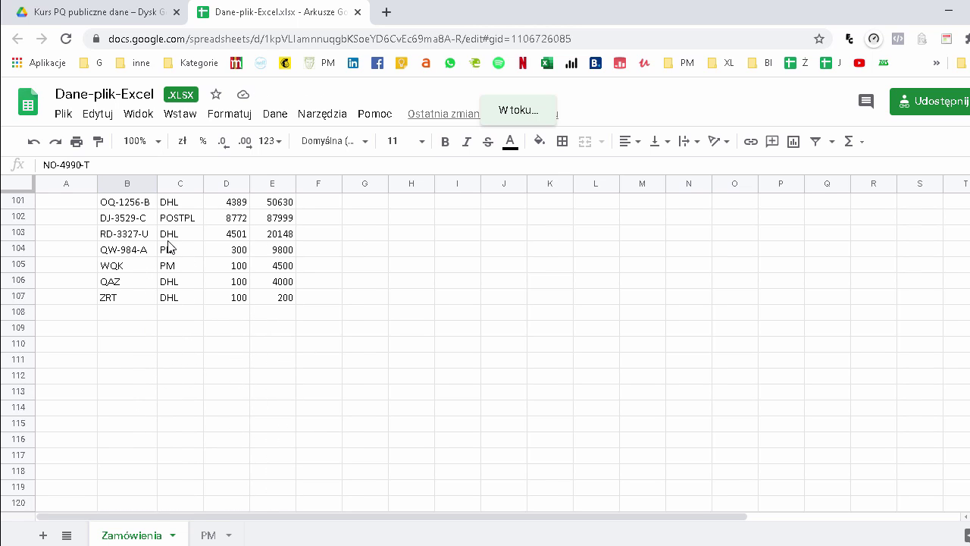
click(129, 315)
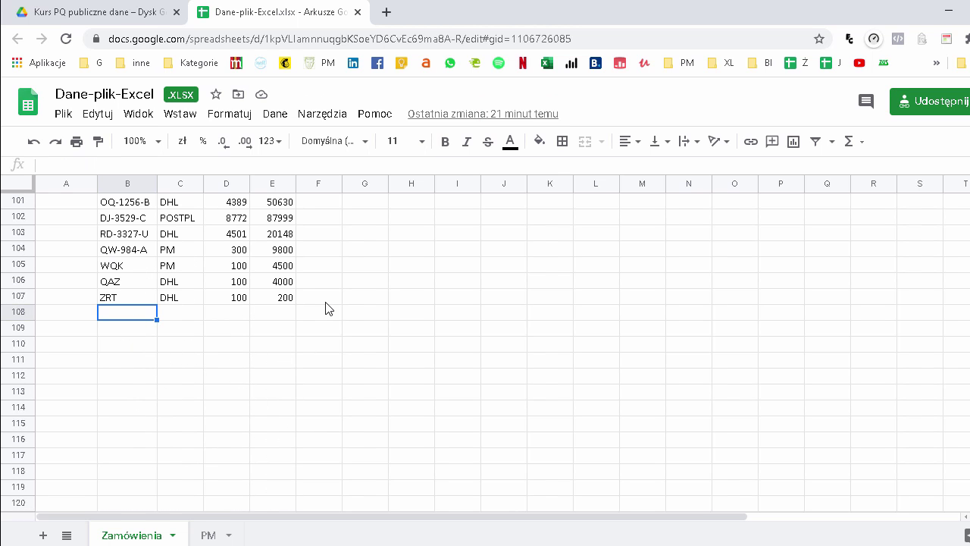
text(QQA)
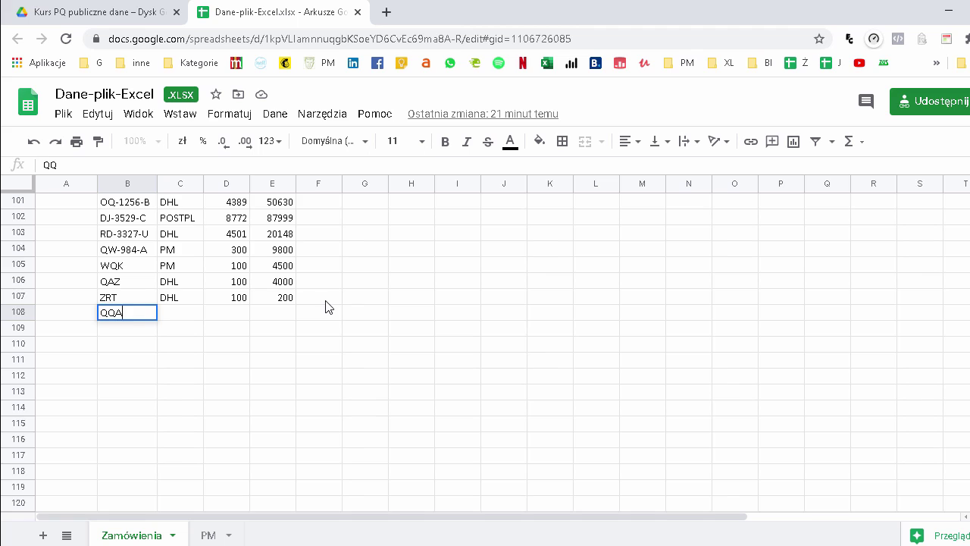
text(A)
key(Tab)
text(D)
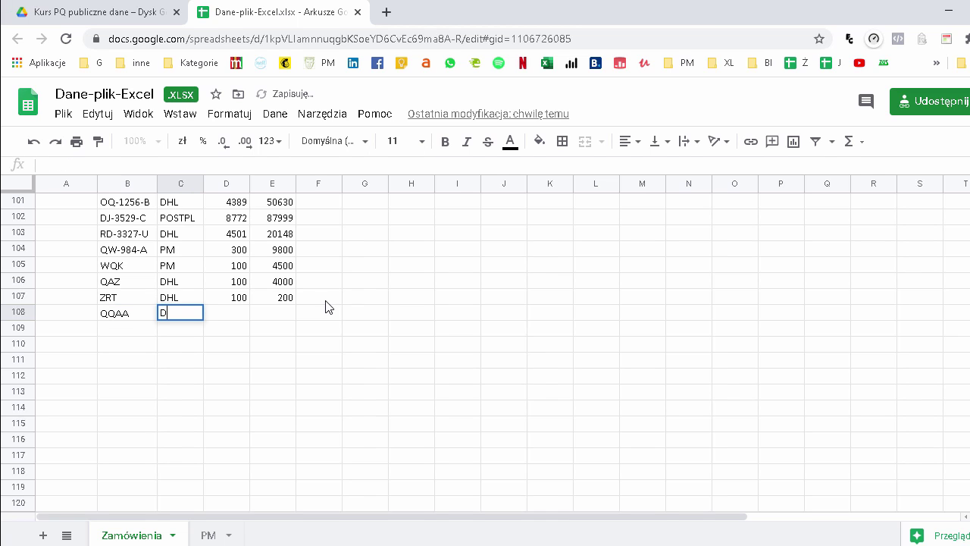
text(HL)
key(Tab)
text(200)
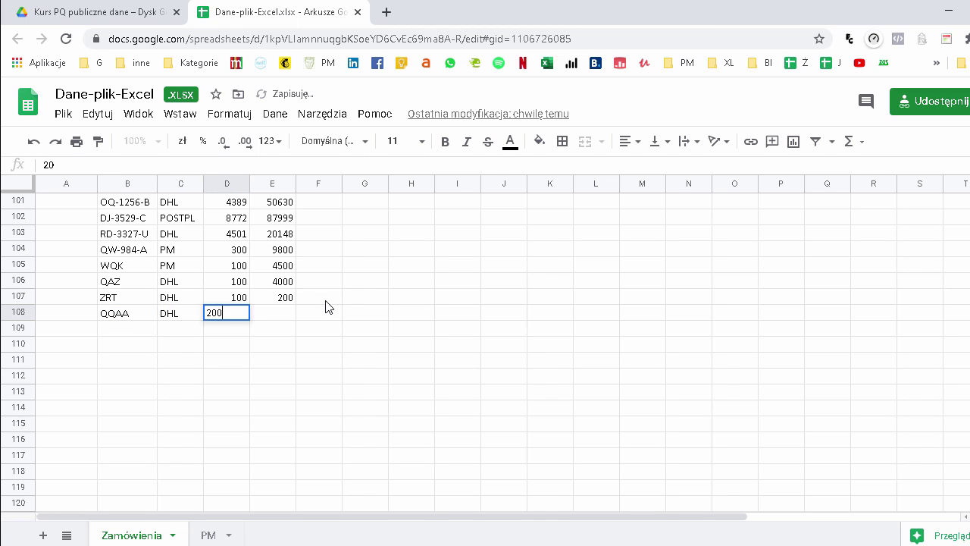
key(Tab)
text(400)
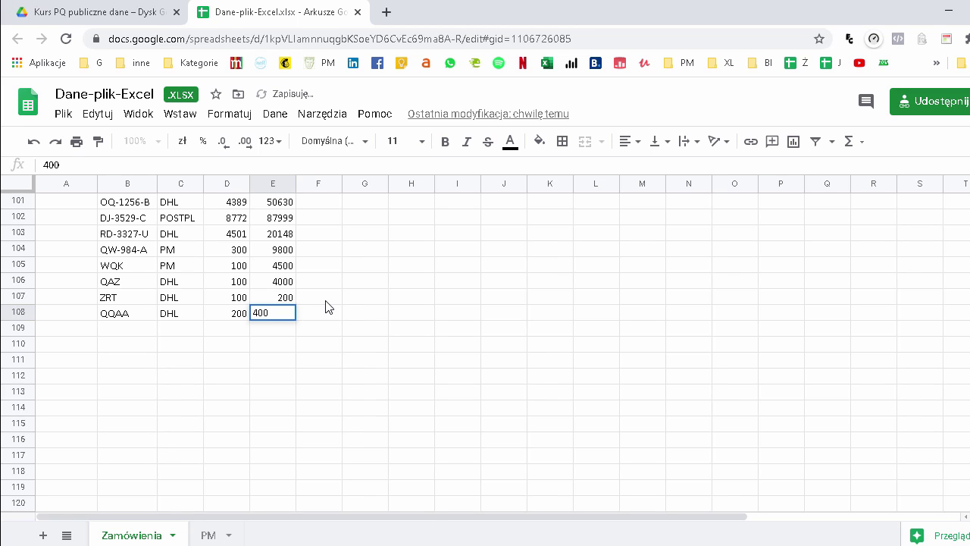
key(Return)
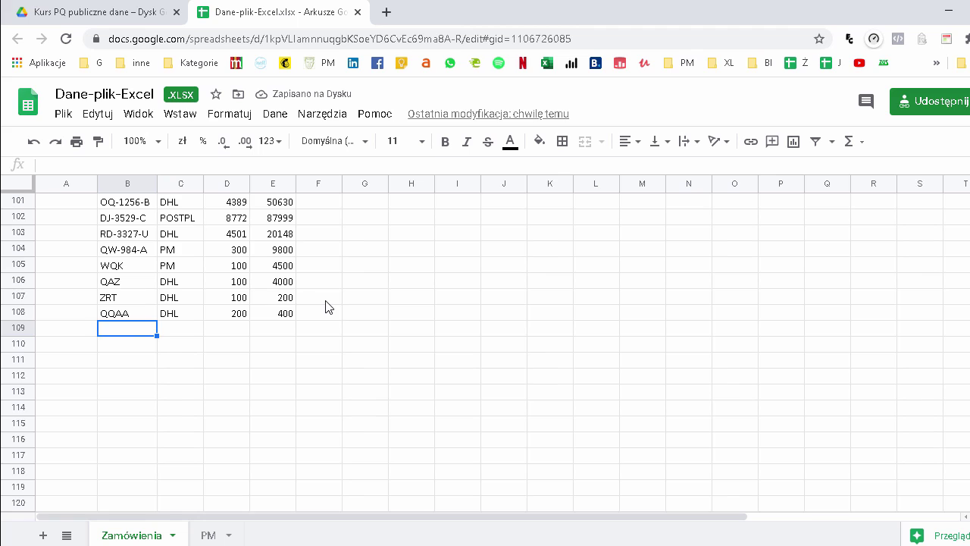
drag(324, 31, 432, 254)
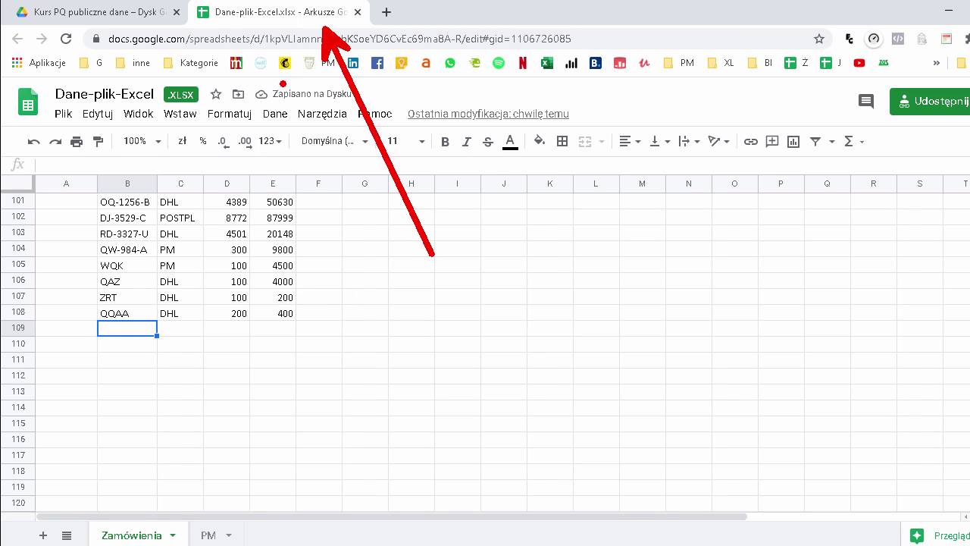
key(Escape)
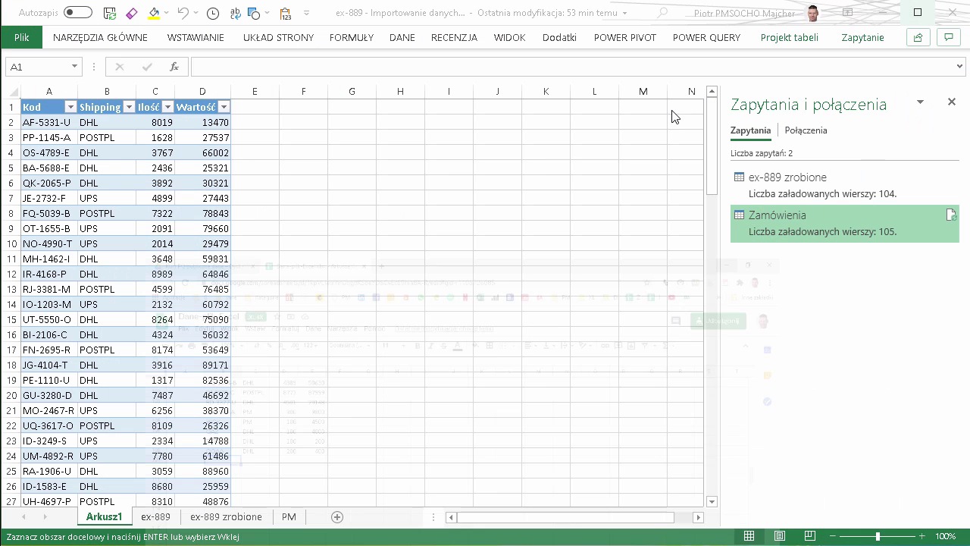
- Back in the Excel workbook, refresh the Zamówienia table from Google Drive
click(947, 11)
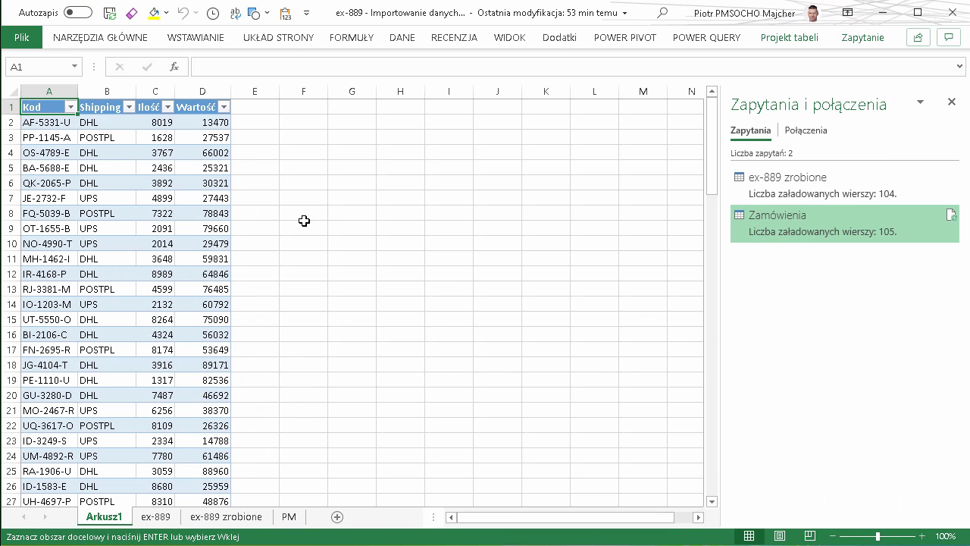
key(ctrl+2)
drag(176, 253, 351, 375)
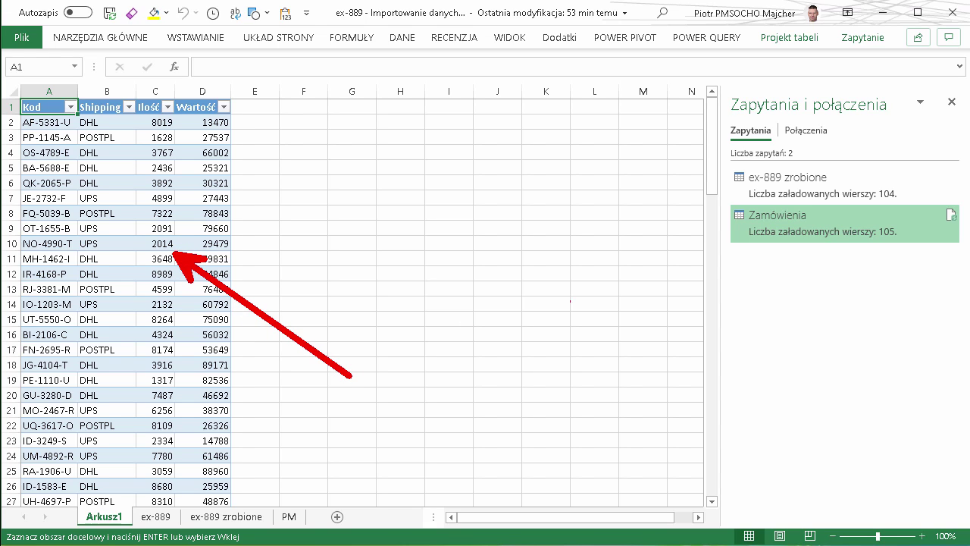
drag(763, 226, 476, 367)
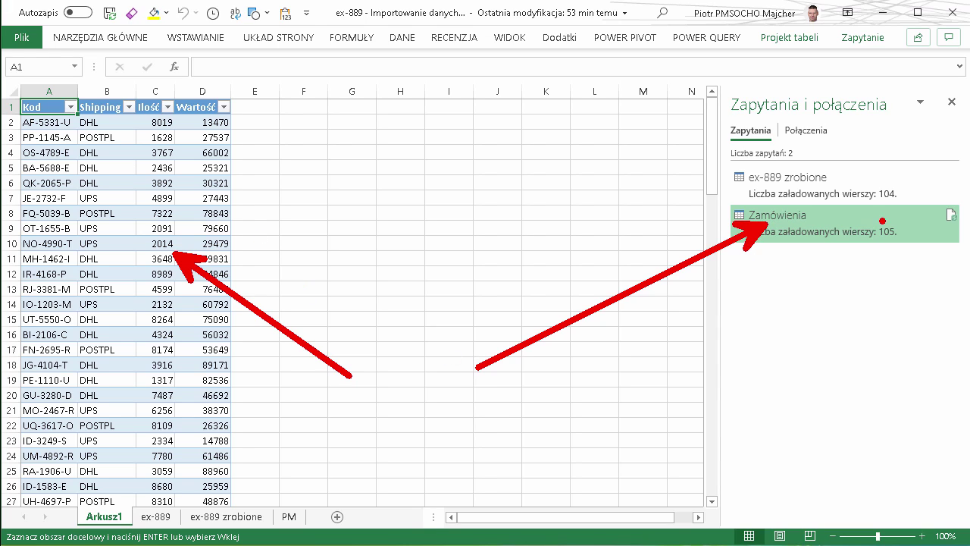
drag(894, 215, 872, 220)
key(Escape)
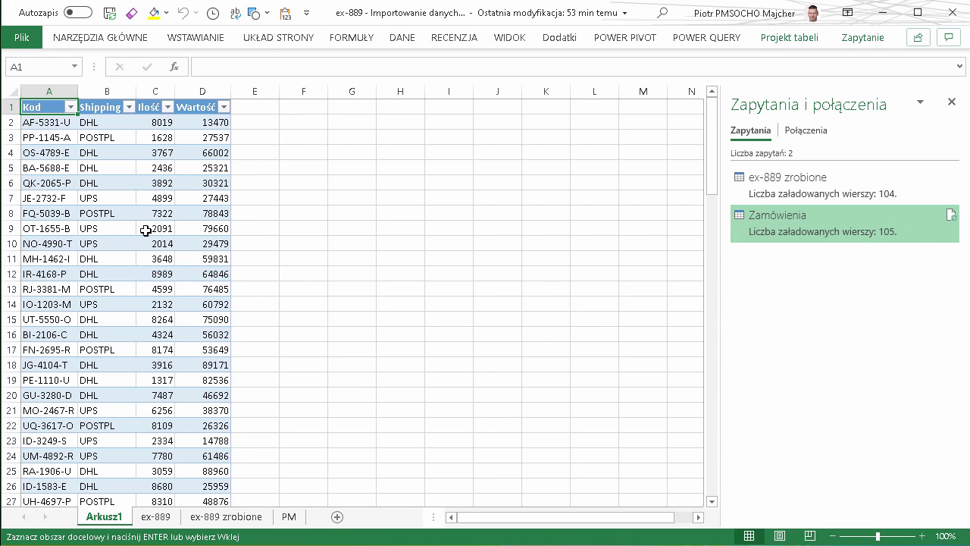
click(152, 215)
right_click(155, 215)
click(191, 227)
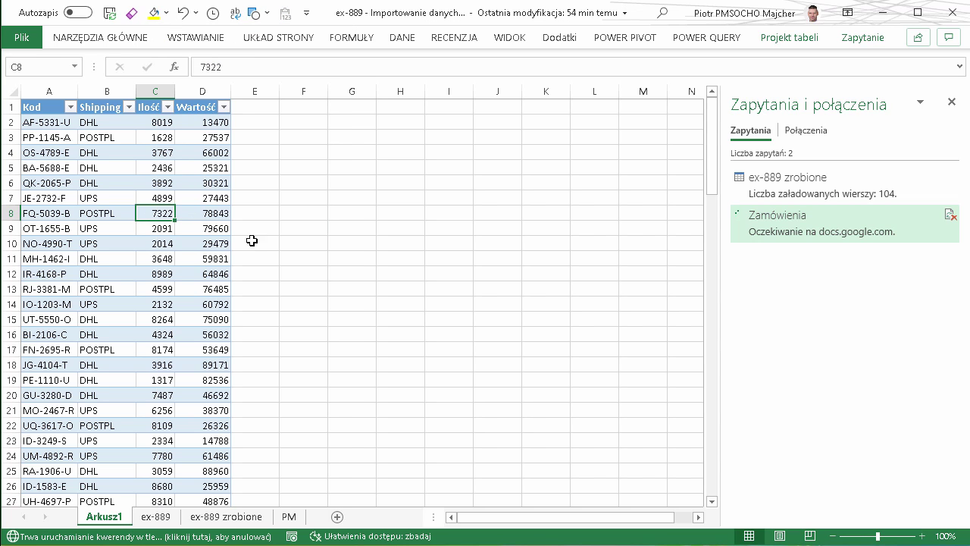
- Scroll to the table's end to confirm the QQAA order arrived, then switch to the PM sheet
mouse_move(902, 206)
mouse_down()
mouse_move(868, 265)
mouse_move(872, 205)
mouse_up()
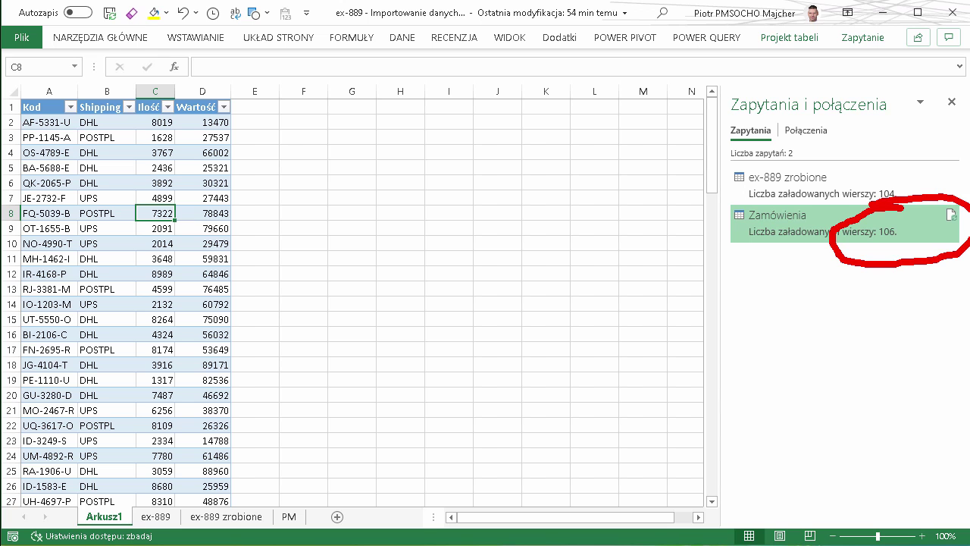
click(133, 257)
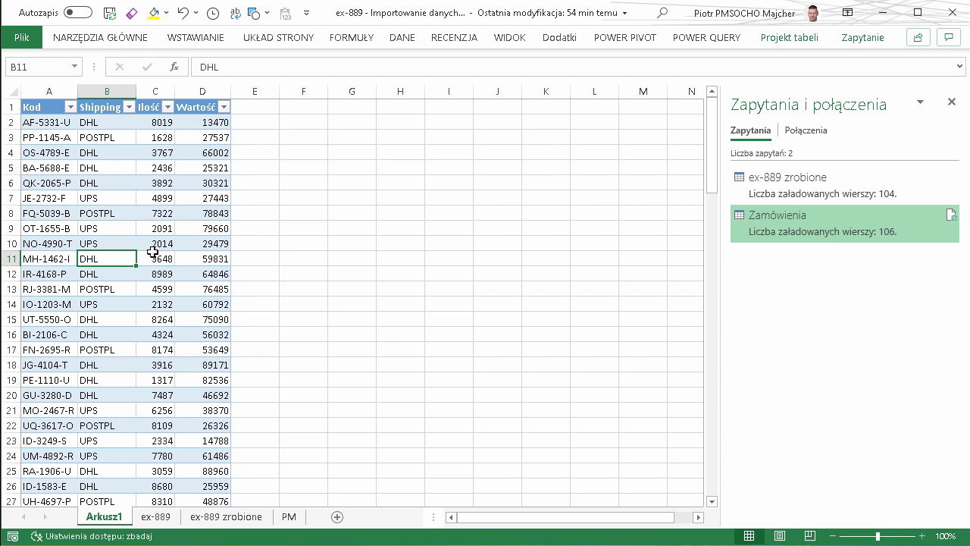
scroll(151, 256, down, 5)
scroll(158, 256, down, 6)
scroll(157, 258, down, 7)
scroll(157, 257, down, 7)
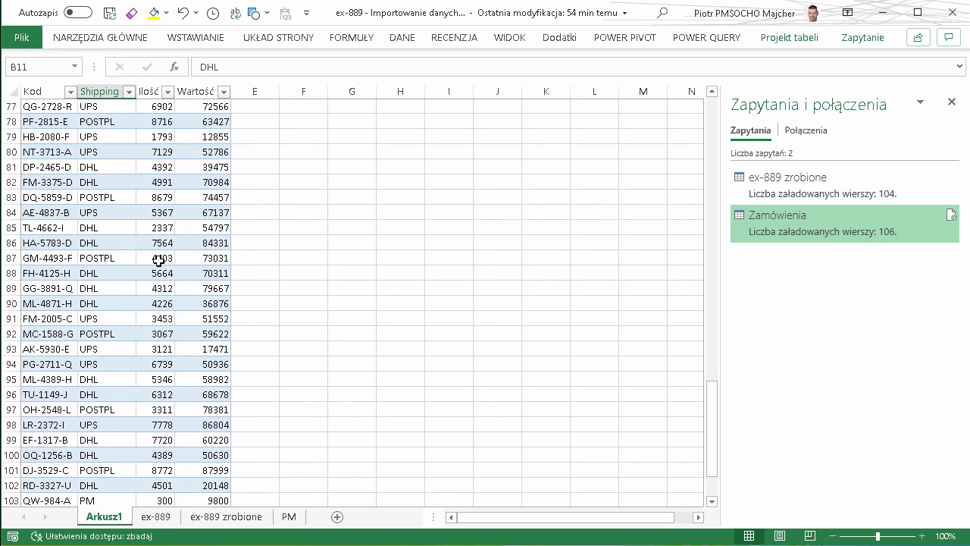
scroll(157, 258, down, 8)
drag(54, 229, 93, 351)
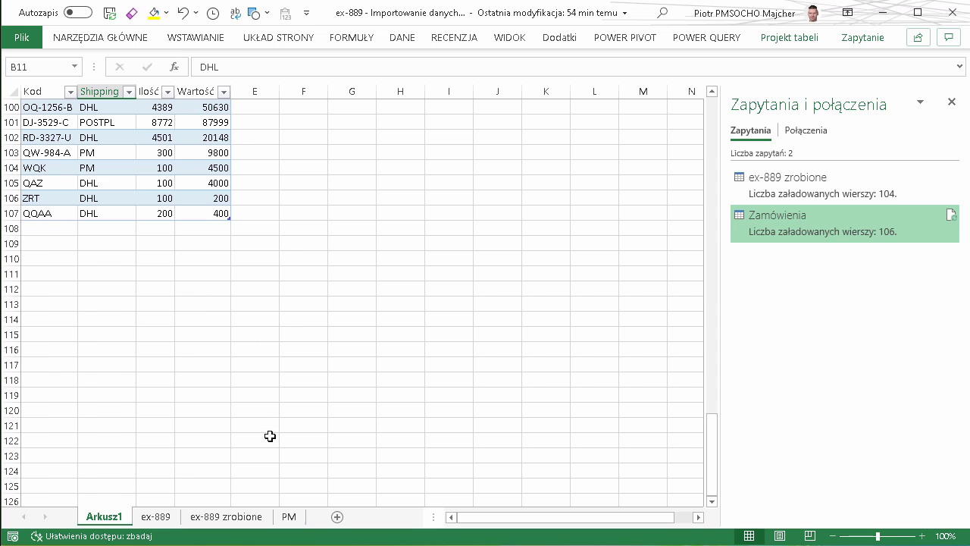
click(289, 516)
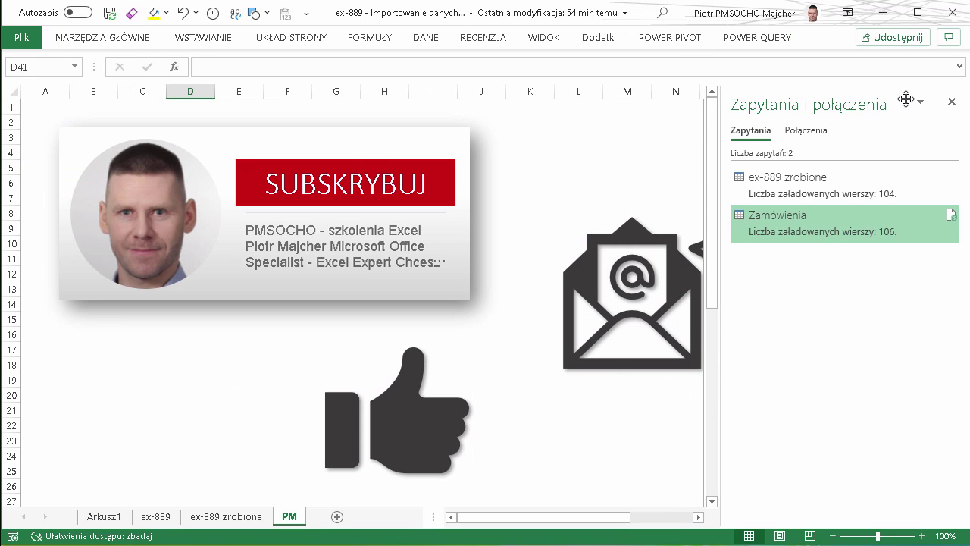
- Close the Zapytania i połączenia (queries and connections) pane
click(951, 102)
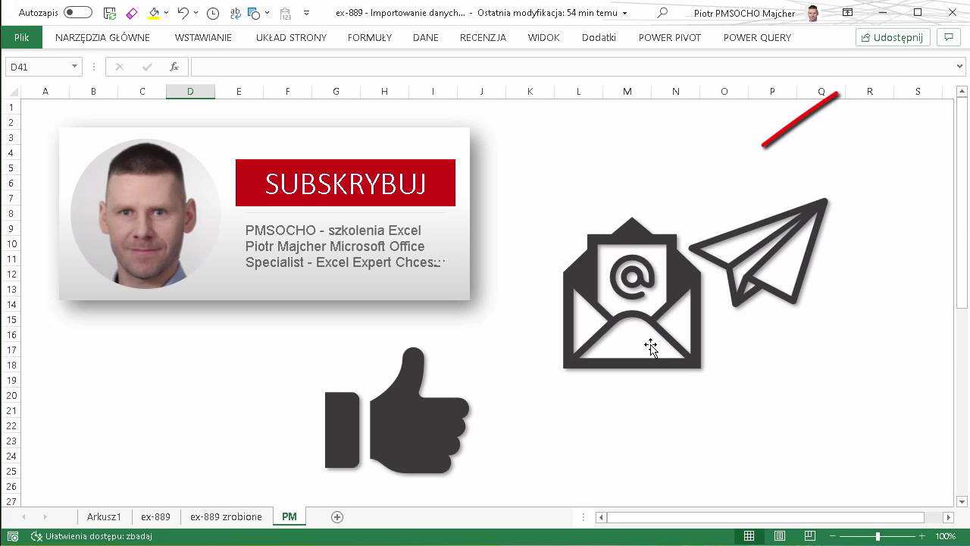